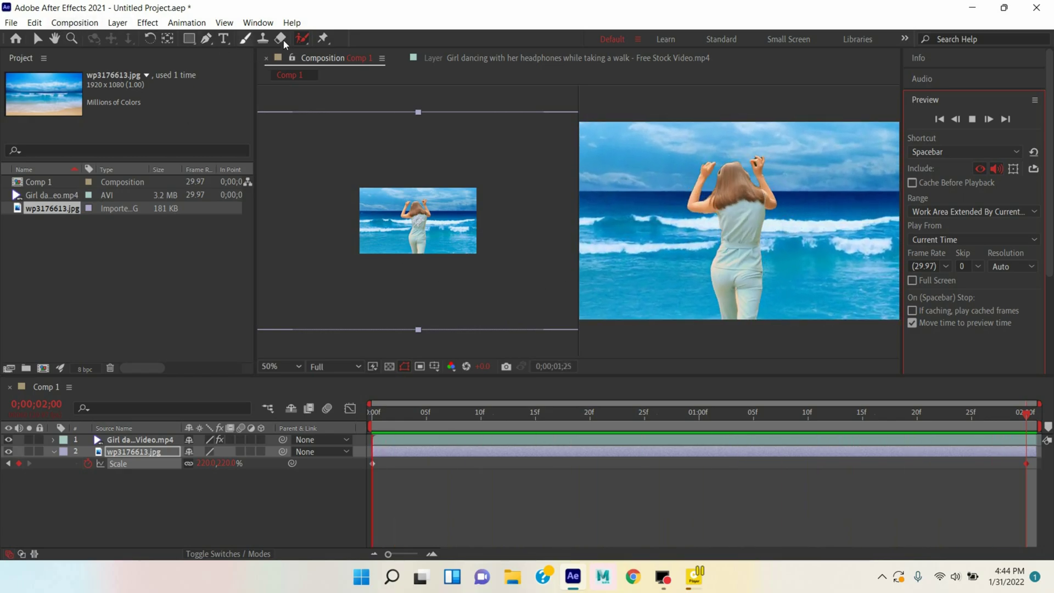
Bring PotPlayer to the front and resume playing the original walking-girl park clip.
{"action": "left_click", "coordinate": [701, 573]}
{"action": "left_click", "coordinate": [310, 203]}
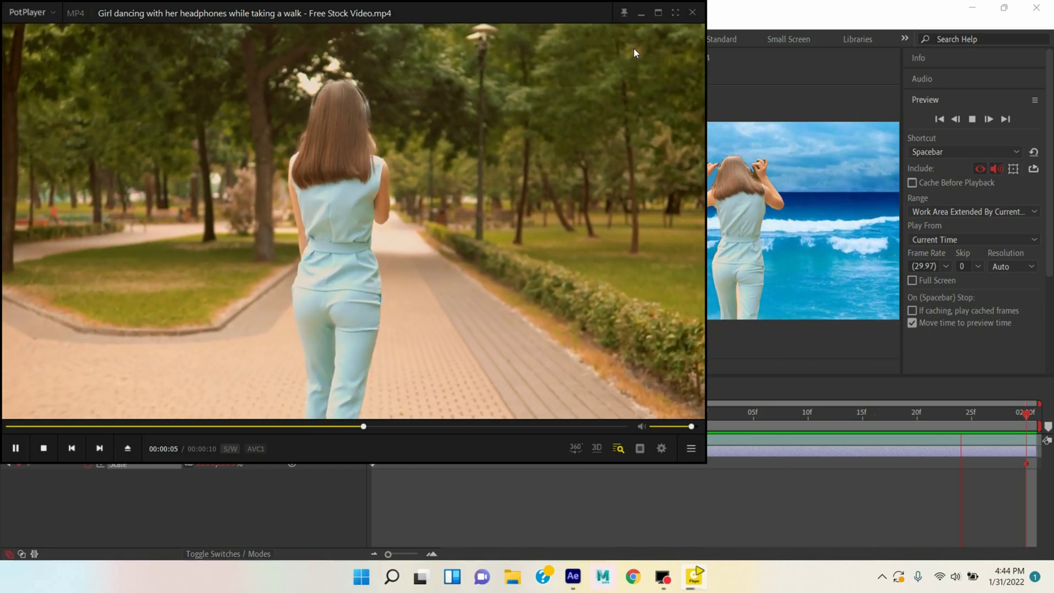
Close PotPlayer to return to the empty After Effects project.
{"action": "left_click", "coordinate": [692, 12]}
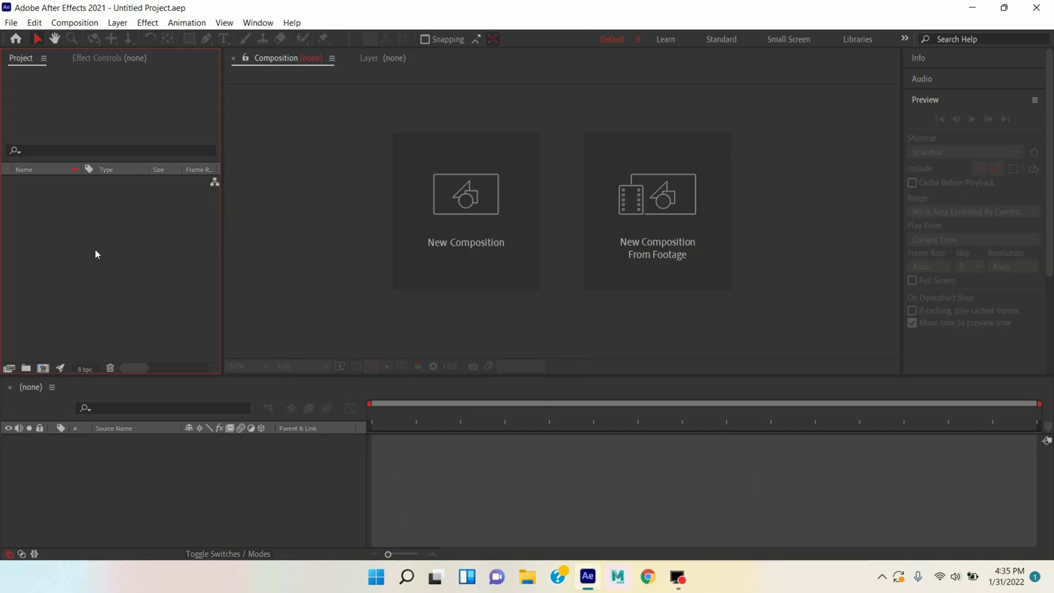
Import the girl-dancing video from the Desktop and widen the Project panel columns.
{"action": "double_click", "coordinate": [96, 253]}
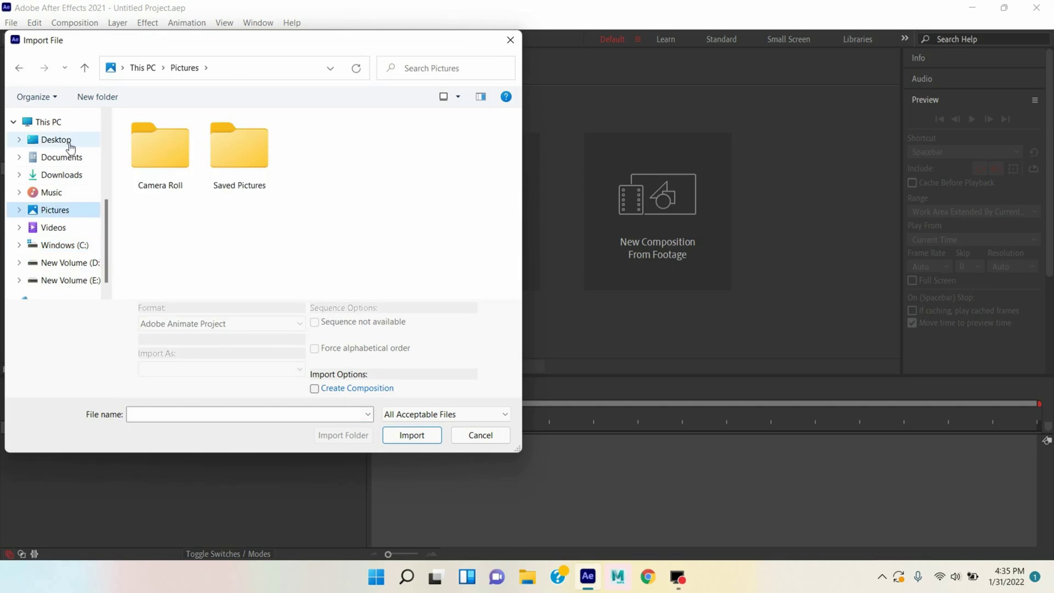
{"action": "left_click", "coordinate": [69, 144]}
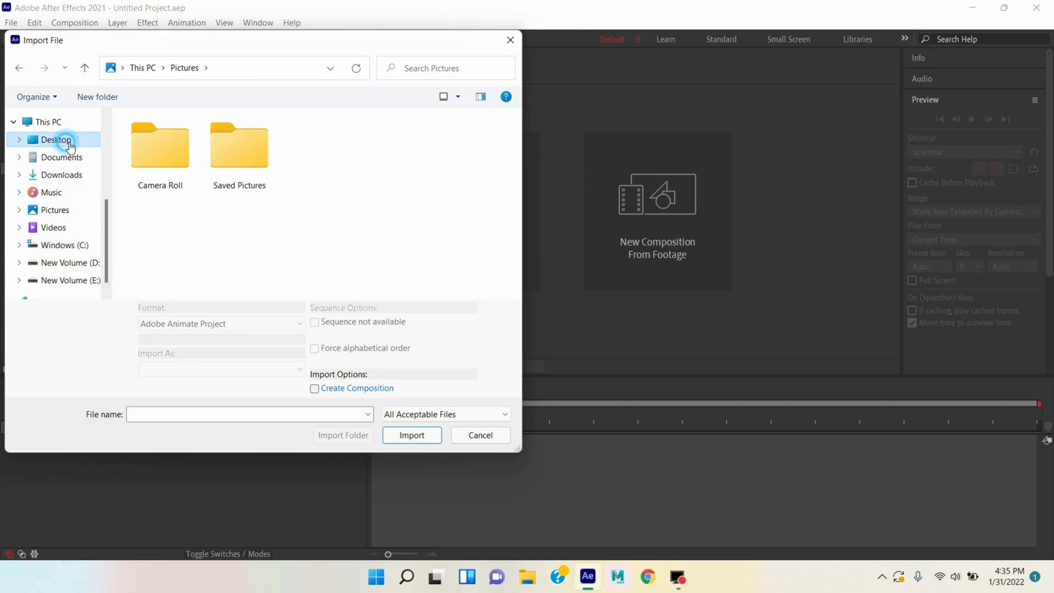
{"action": "left_click", "coordinate": [315, 171]}
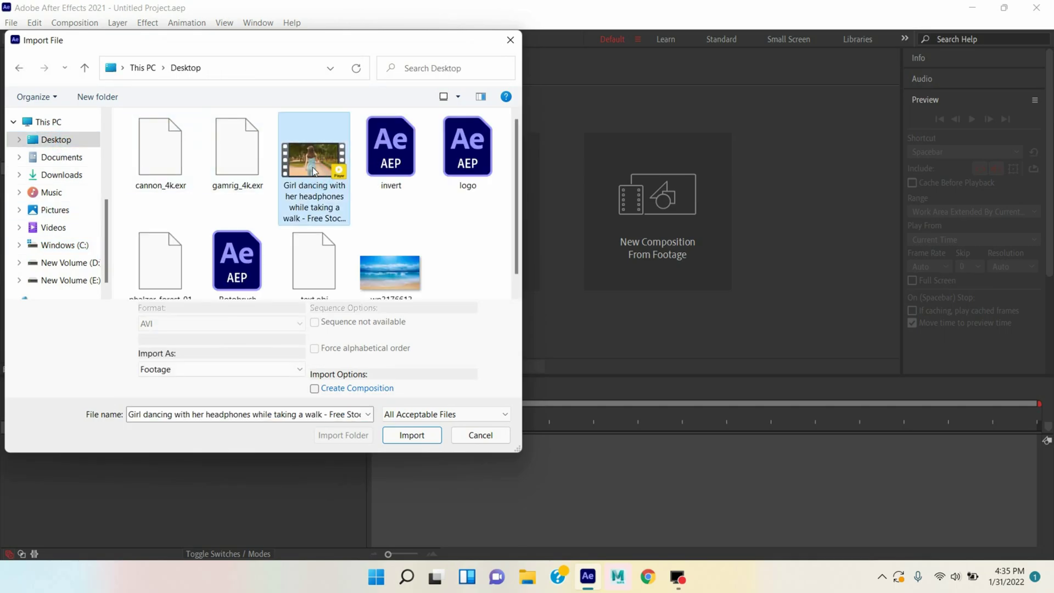
{"action": "left_click", "coordinate": [409, 437]}
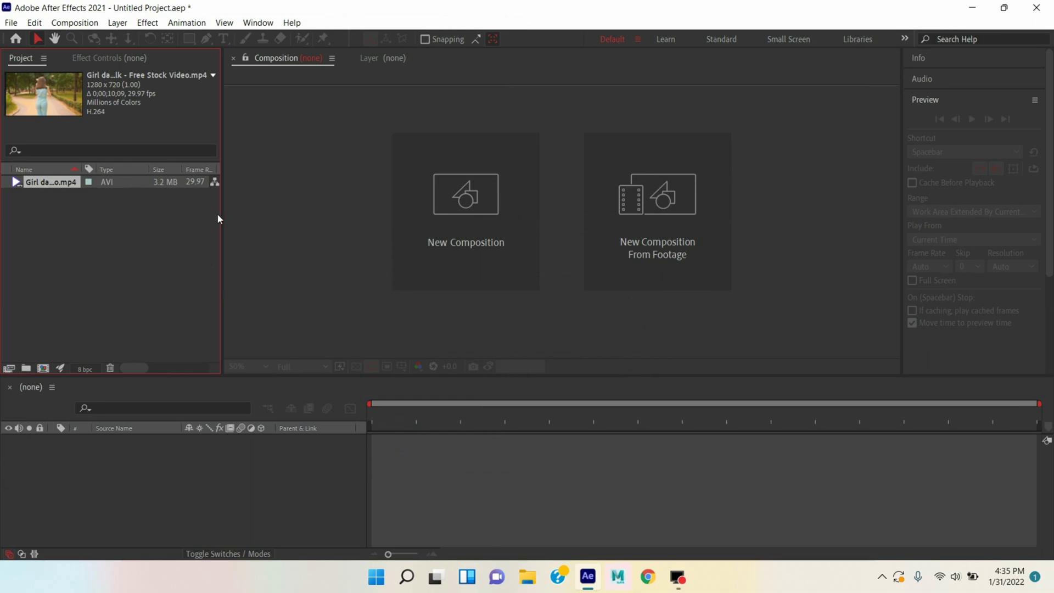
{"action": "left_click_drag", "start_coordinate": [220, 211], "coordinate": [252, 212]}
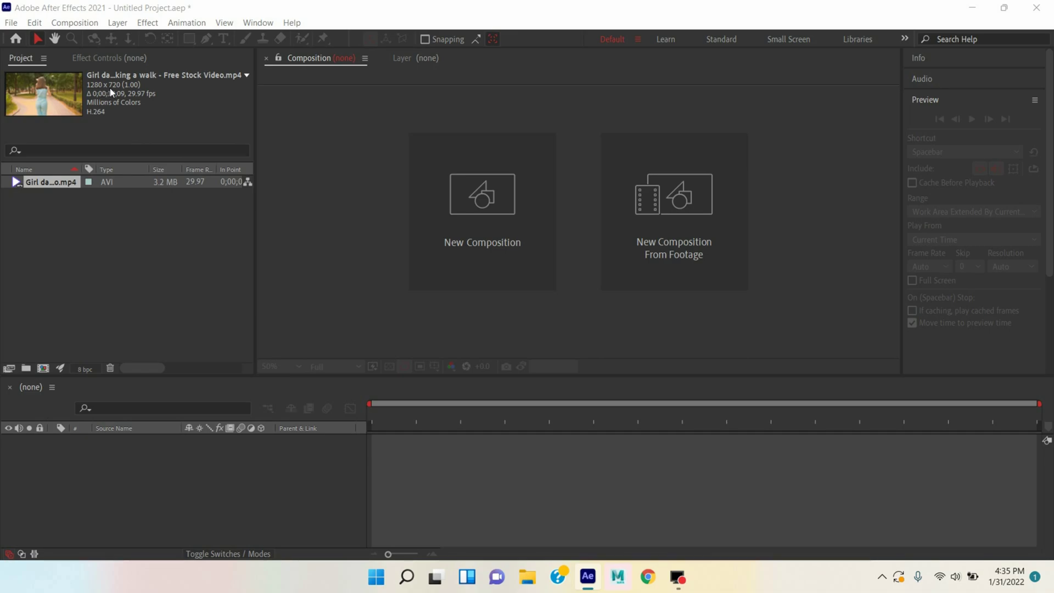
{"action": "left_click", "coordinate": [199, 175]}
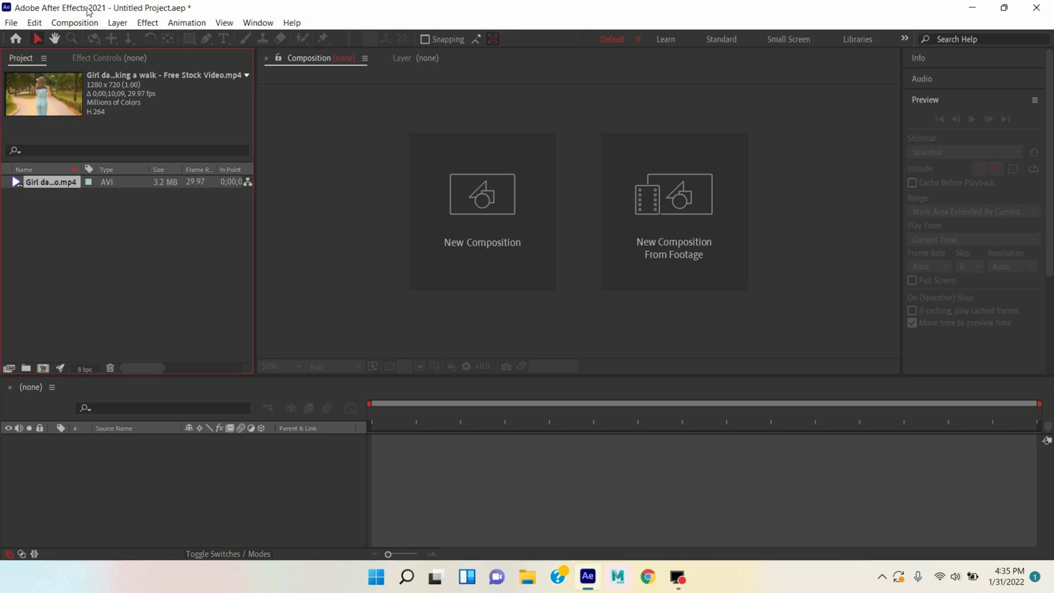
Create Comp 1 with the HDV/HDTV 720 29.97 preset, 1280×720, 12-second duration.
{"action": "left_click", "coordinate": [76, 25]}
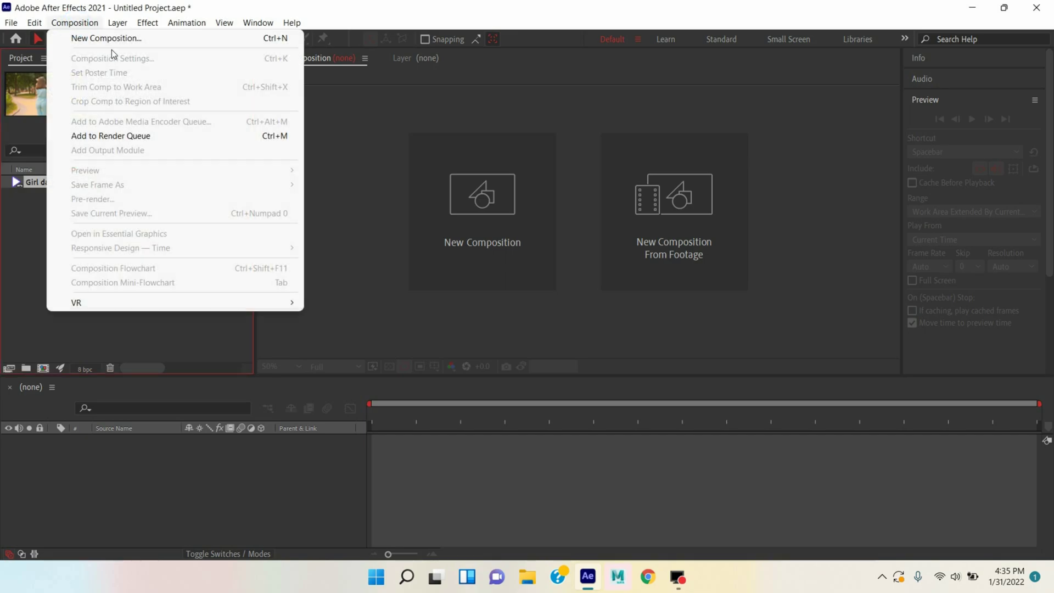
{"action": "left_click", "coordinate": [125, 38]}
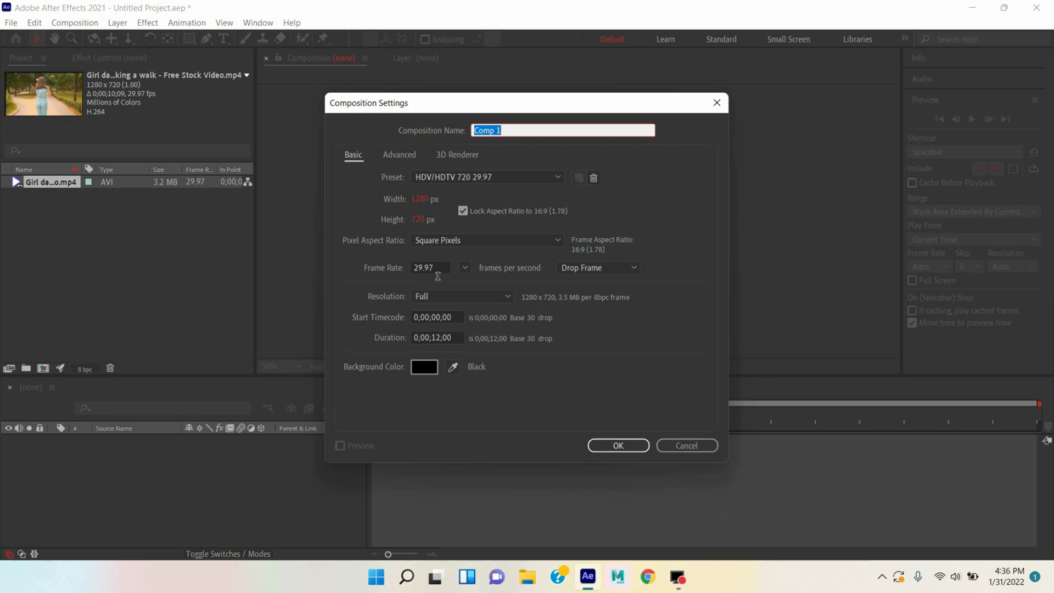
{"action": "left_click_drag", "start_coordinate": [438, 276], "coordinate": [419, 278]}
{"action": "left_click", "coordinate": [399, 262]}
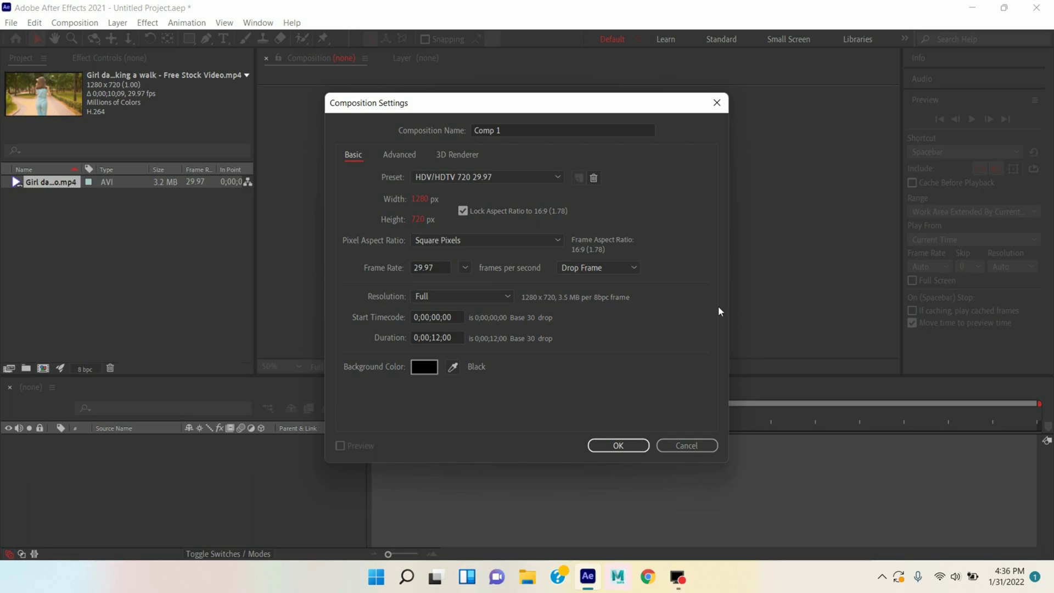
{"action": "left_click", "coordinate": [614, 446]}
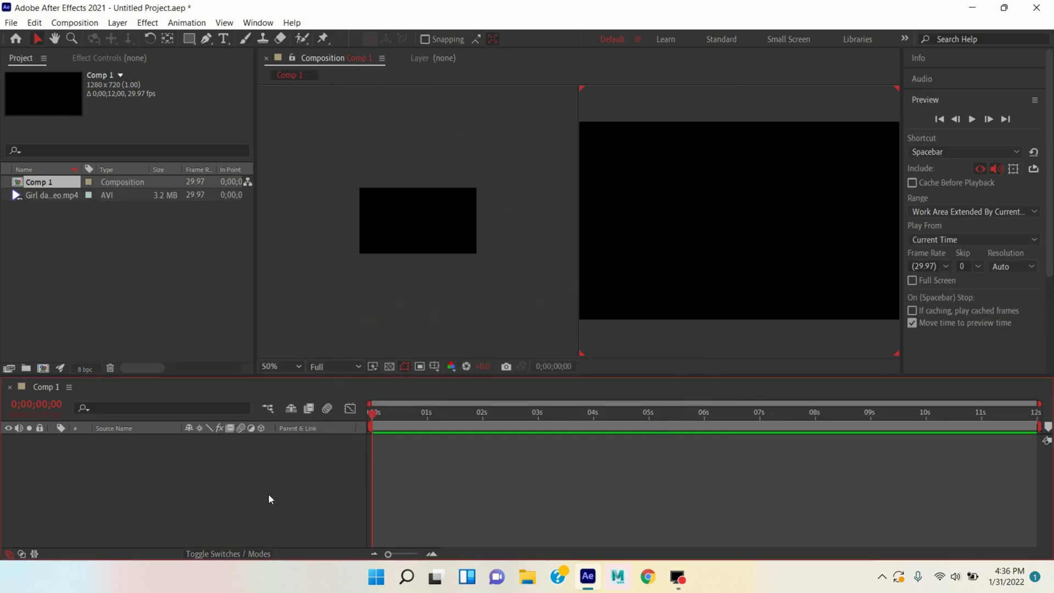
Add the girl video as Comp 1's first layer and select the Roto Brush Tool.
{"action": "left_click_drag", "start_coordinate": [50, 194], "coordinate": [106, 457]}
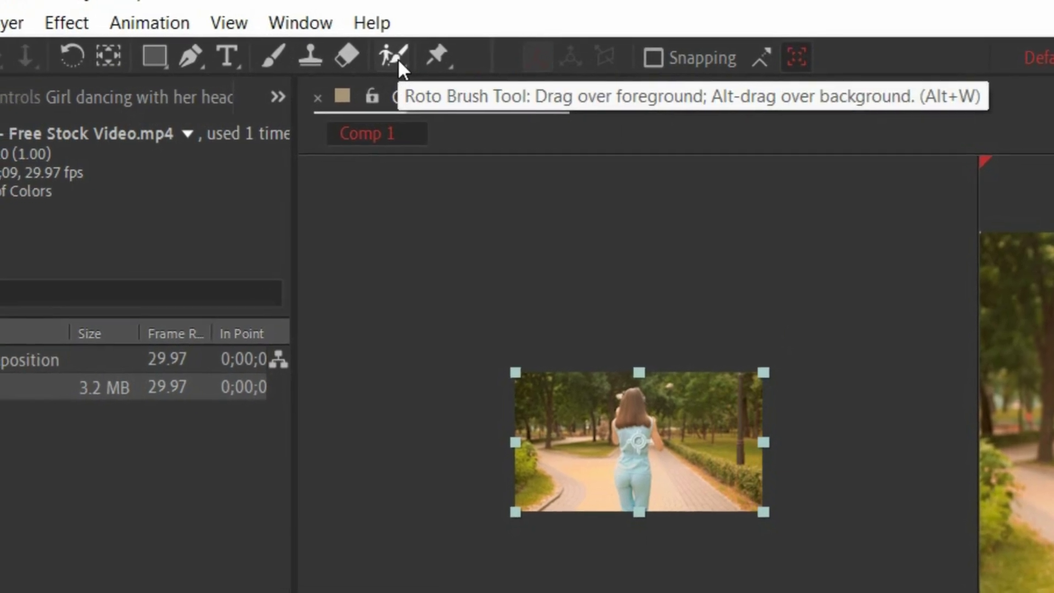
{"action": "left_click_drag", "start_coordinate": [423, 62], "coordinate": [499, 49]}
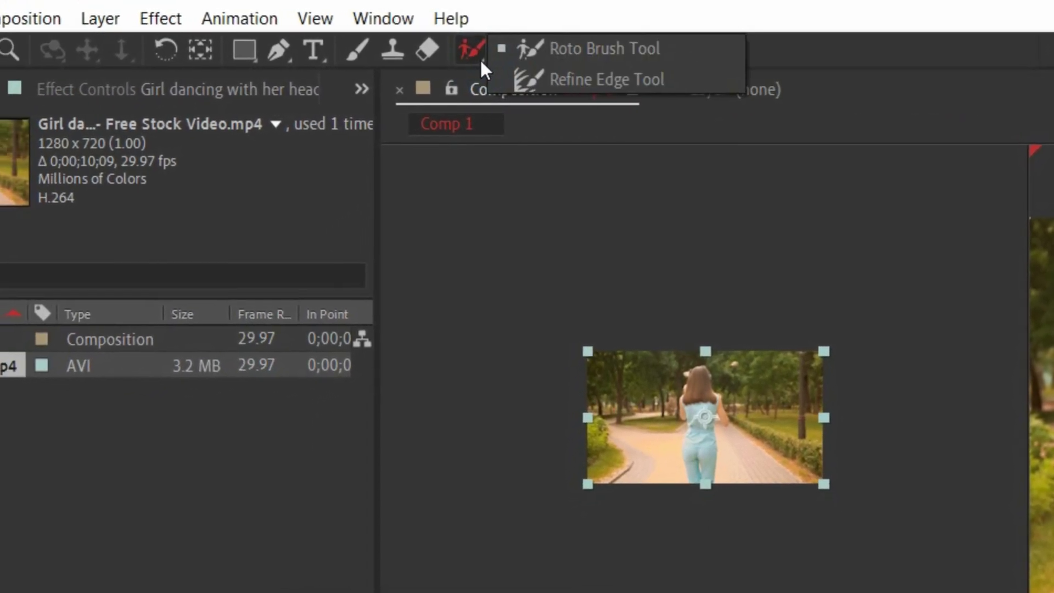
{"action": "left_click_drag", "start_coordinate": [570, 42], "coordinate": [619, 44]}
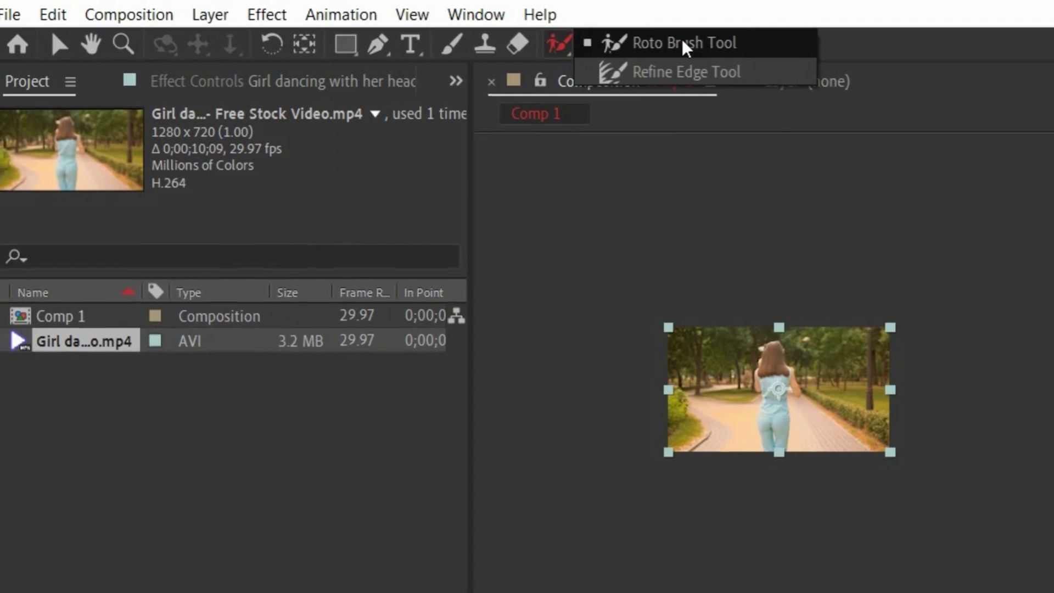
{"action": "left_click_drag", "start_coordinate": [683, 45], "coordinate": [683, 45]}
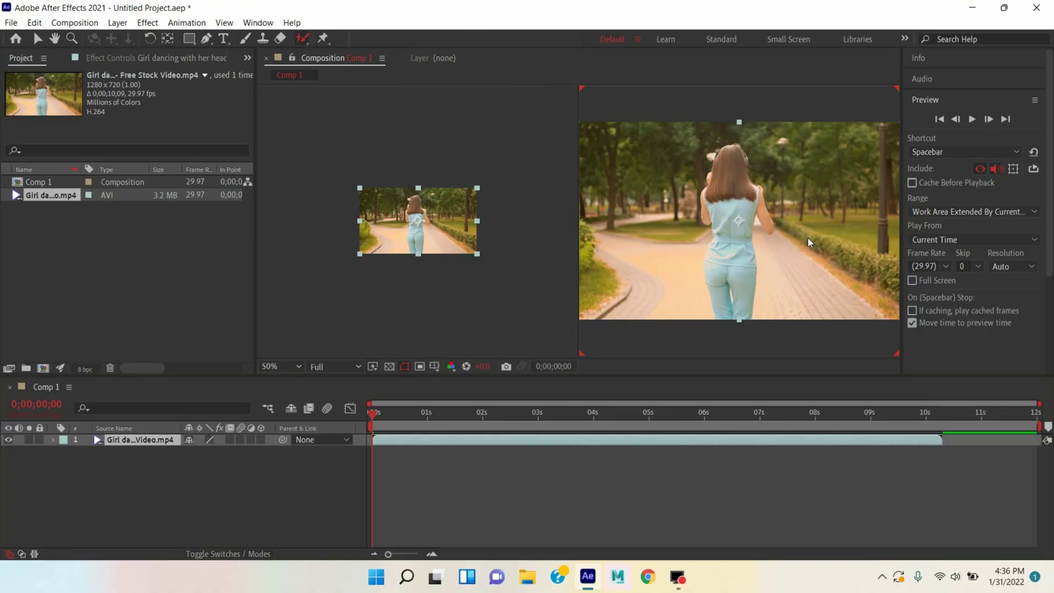
Open the girl layer in the Layer panel and trim Comp 1 to a 2-second work area.
{"action": "double_click", "coordinate": [145, 442]}
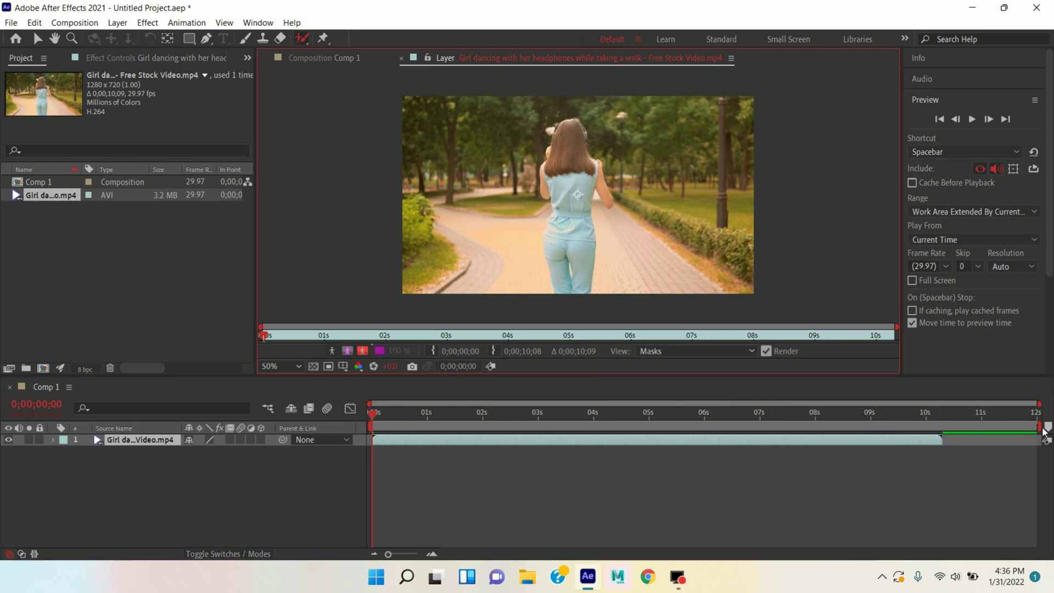
{"action": "left_click_drag", "start_coordinate": [1038, 430], "coordinate": [491, 463]}
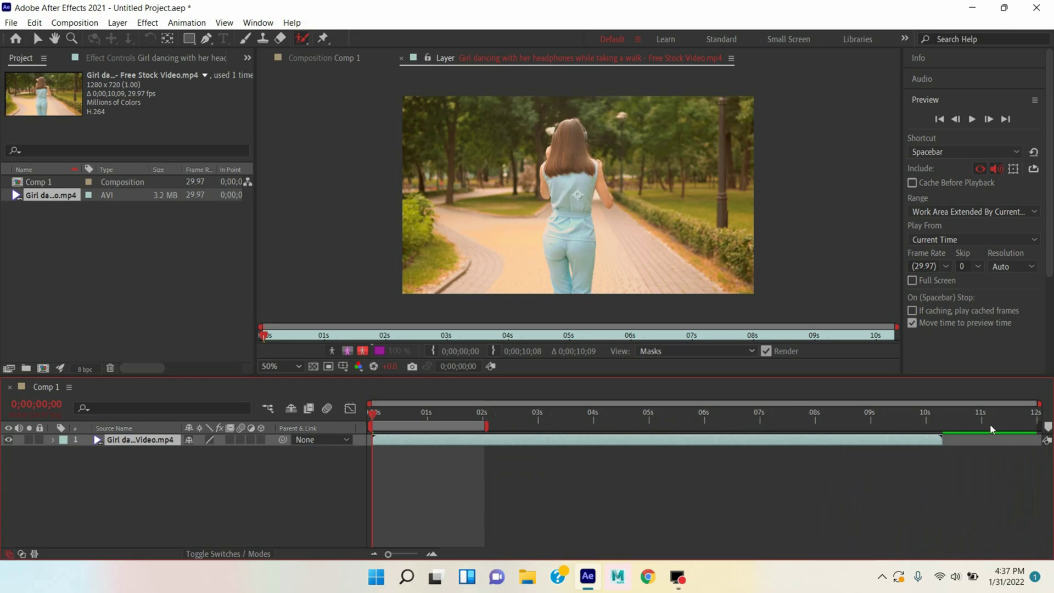
{"action": "left_click_drag", "start_coordinate": [942, 440], "coordinate": [487, 461]}
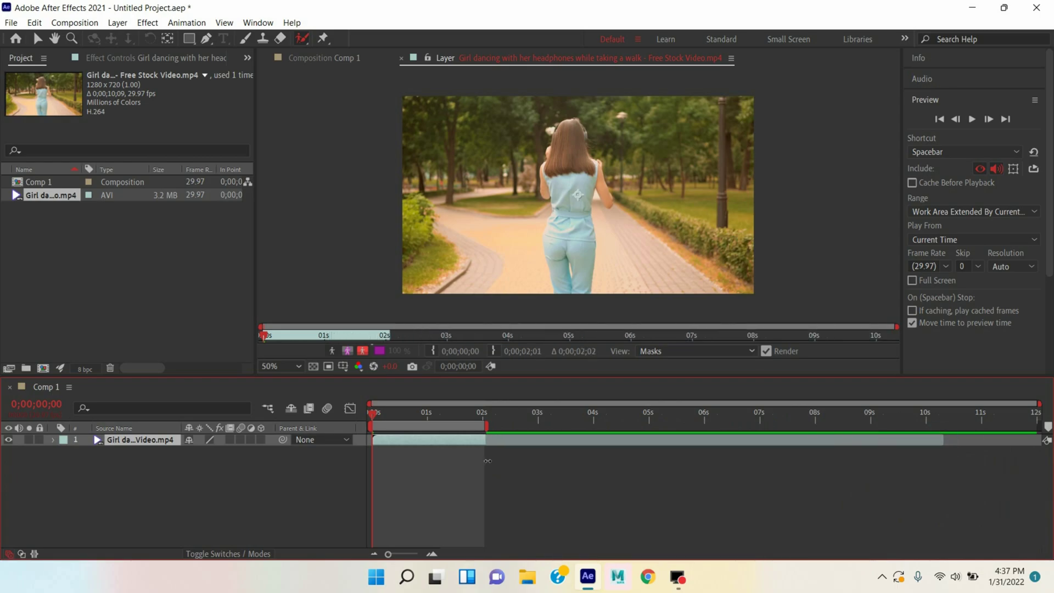
{"action": "right_click", "coordinate": [478, 428]}
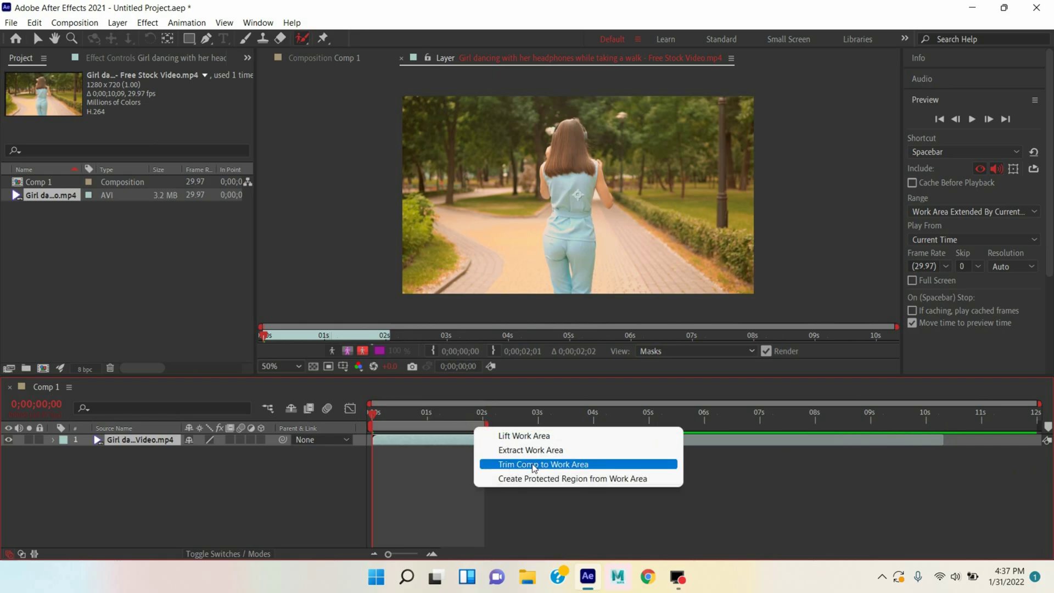
{"action": "left_click", "coordinate": [567, 468]}
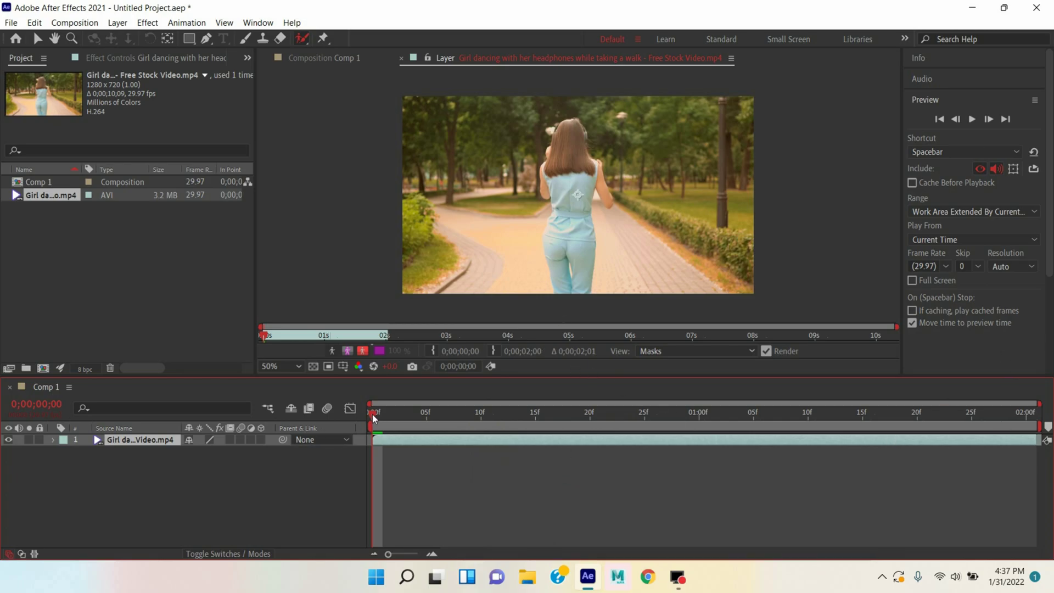
{"action": "left_click_drag", "start_coordinate": [373, 415], "coordinate": [437, 439]}
On frame 0, paint Roto Brush foreground strokes down the girl's body and along her right arm.
{"action": "left_click_drag", "start_coordinate": [408, 479], "coordinate": [368, 486]}
{"action": "mouse_move", "coordinate": [577, 131]}
{"action": "left_mouse_down"}
{"action": "mouse_move", "coordinate": [571, 121]}
{"action": "mouse_move", "coordinate": [560, 248]}
{"action": "left_mouse_up"}
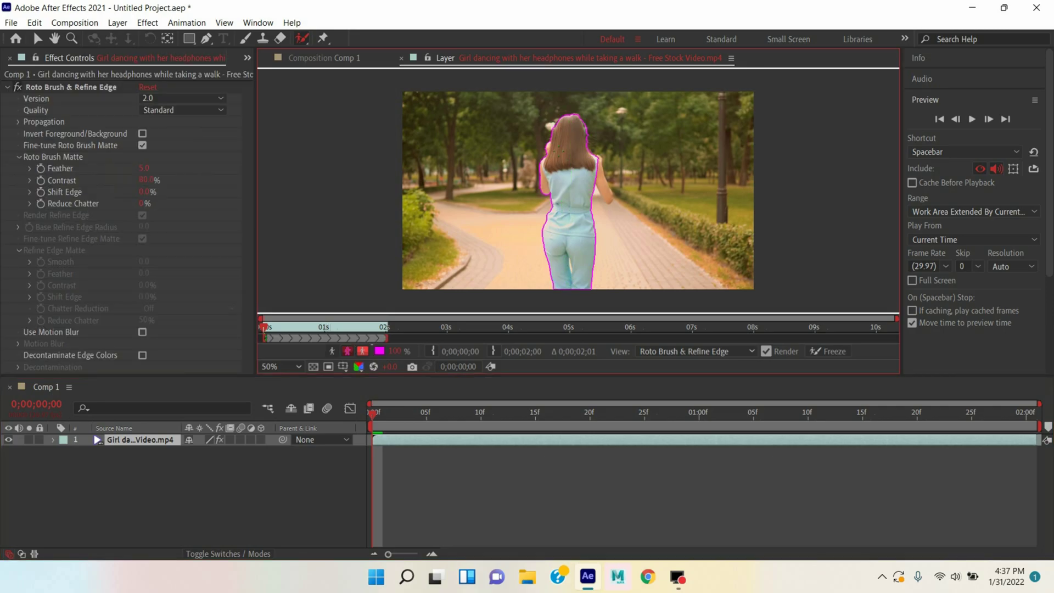
{"action": "scroll", "coordinate": [576, 168], "scroll_direction": "up", "scroll_amount": 2}
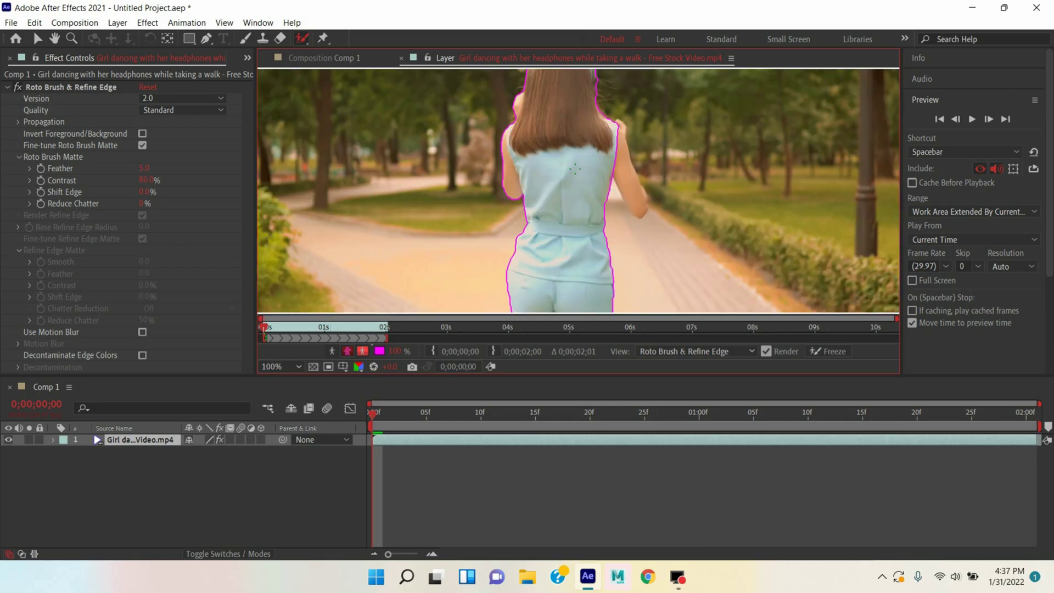
{"action": "left_click_drag", "start_coordinate": [623, 155], "coordinate": [647, 214]}
Advance two frames and subtract background near the girl's hand with an Alt Roto Brush stroke.
{"action": "key", "text": "comma"}
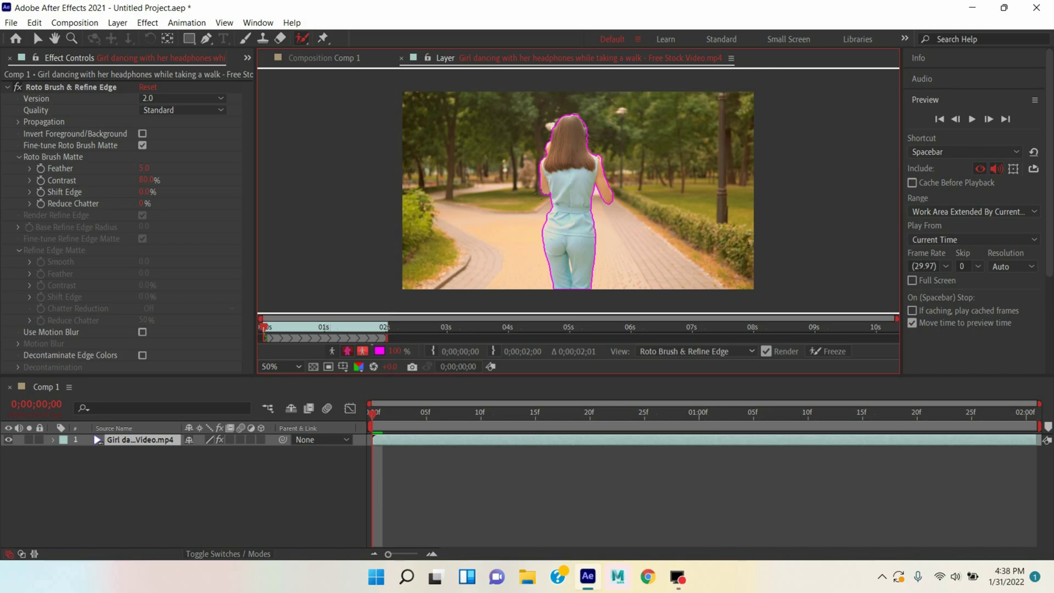
{"action": "key", "text": "Page_Down"}
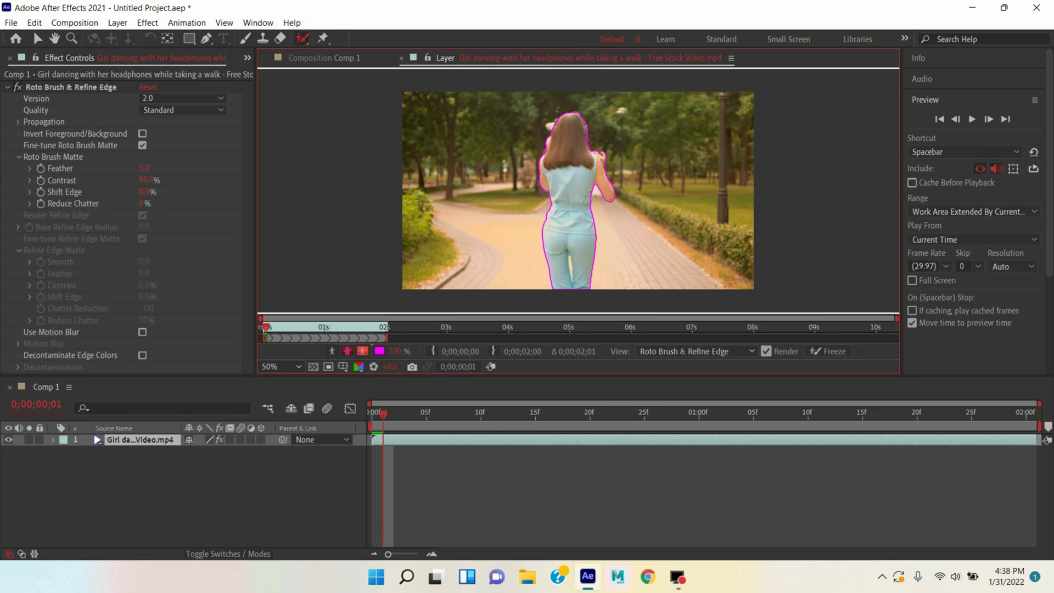
{"action": "key", "text": "Page_Down"}
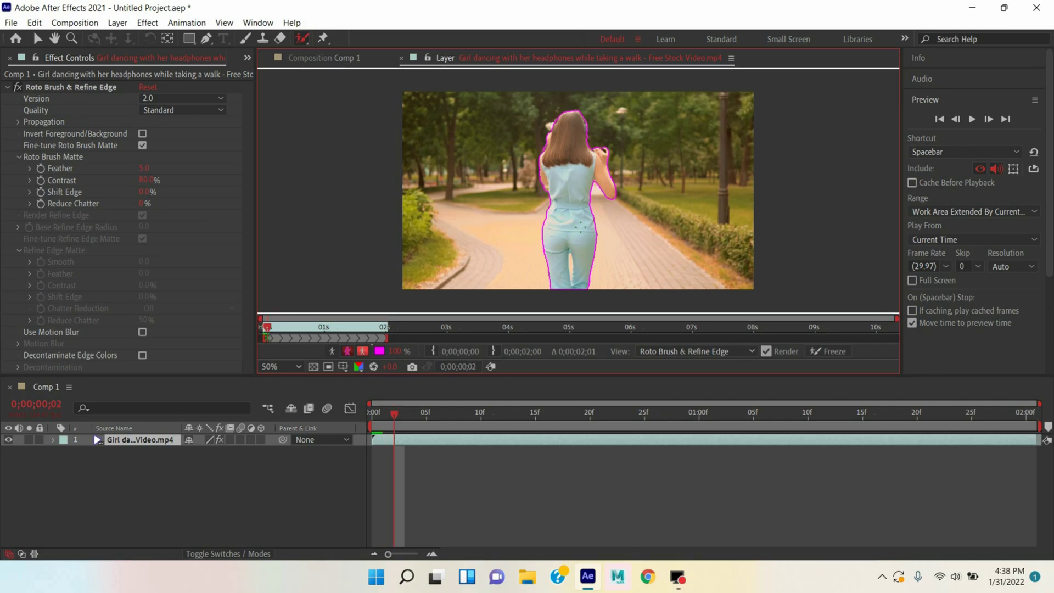
{"action": "key", "text": "slash"}
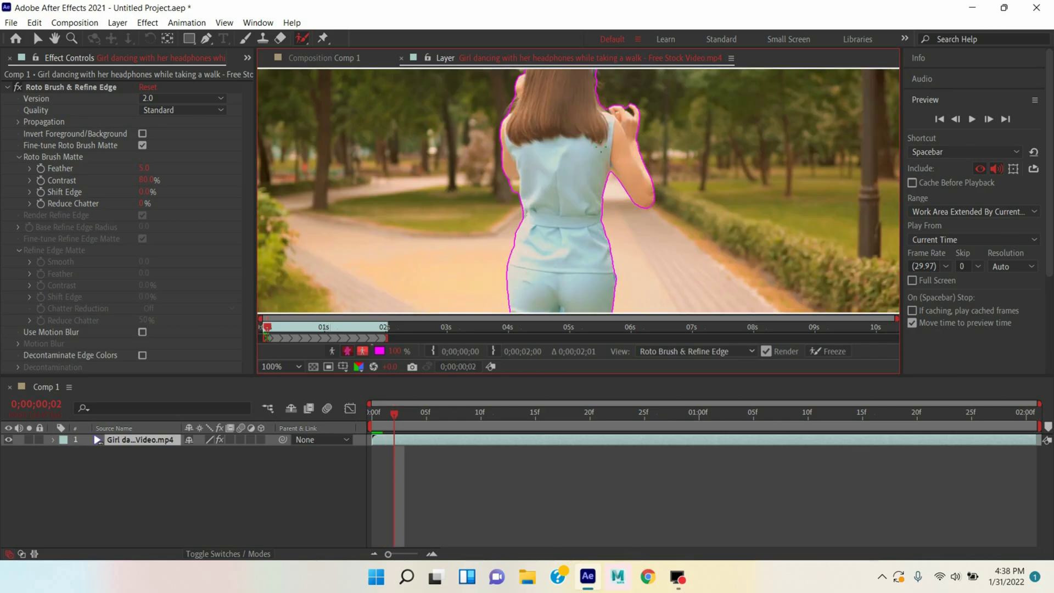
{"action": "scroll", "coordinate": [594, 264], "scroll_direction": "up", "scroll_amount": 4}
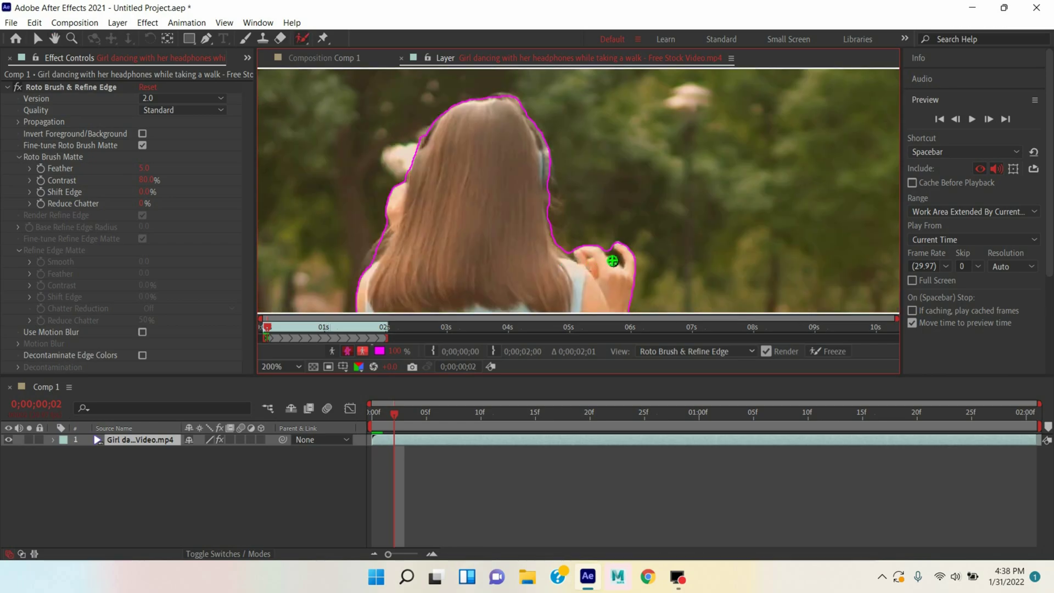
{"action": "key", "text": "alt"}
{"action": "left_click_drag", "start_coordinate": [610, 249], "coordinate": [626, 264]}
Step three frames ahead and subtract background along the girl's arm edge at higher magnification.
{"action": "scroll", "coordinate": [592, 190], "scroll_direction": "down", "scroll_amount": 4}
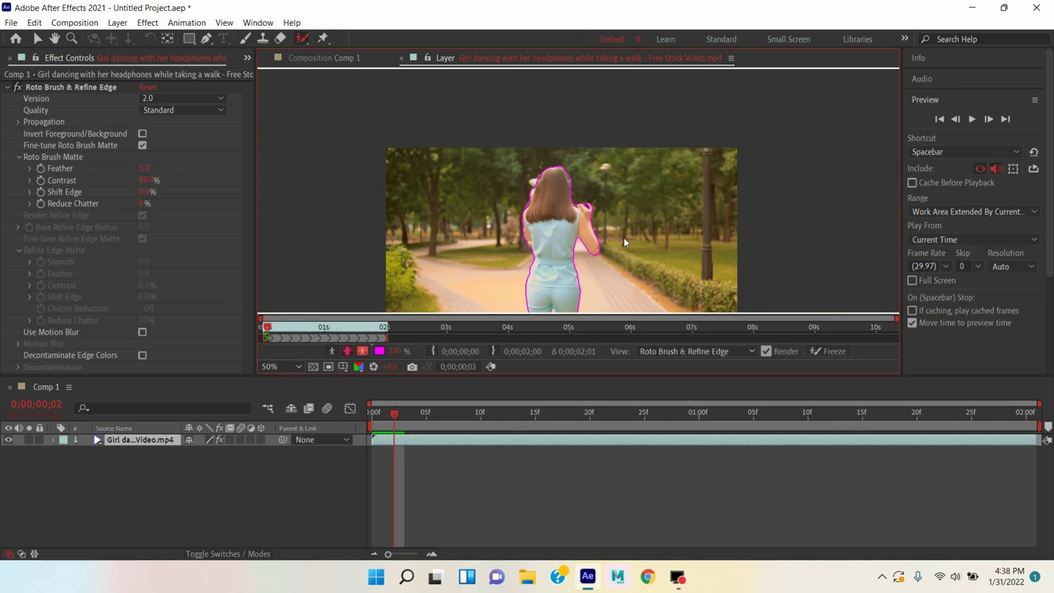
{"action": "key", "text": "Page_Down"}
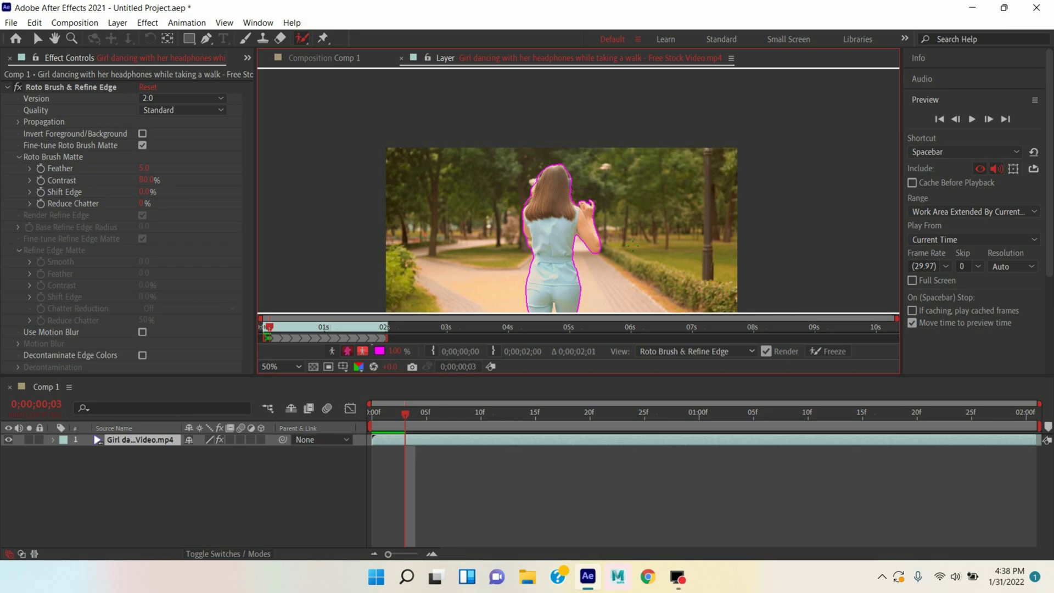
{"action": "key", "text": "Page_Down"}
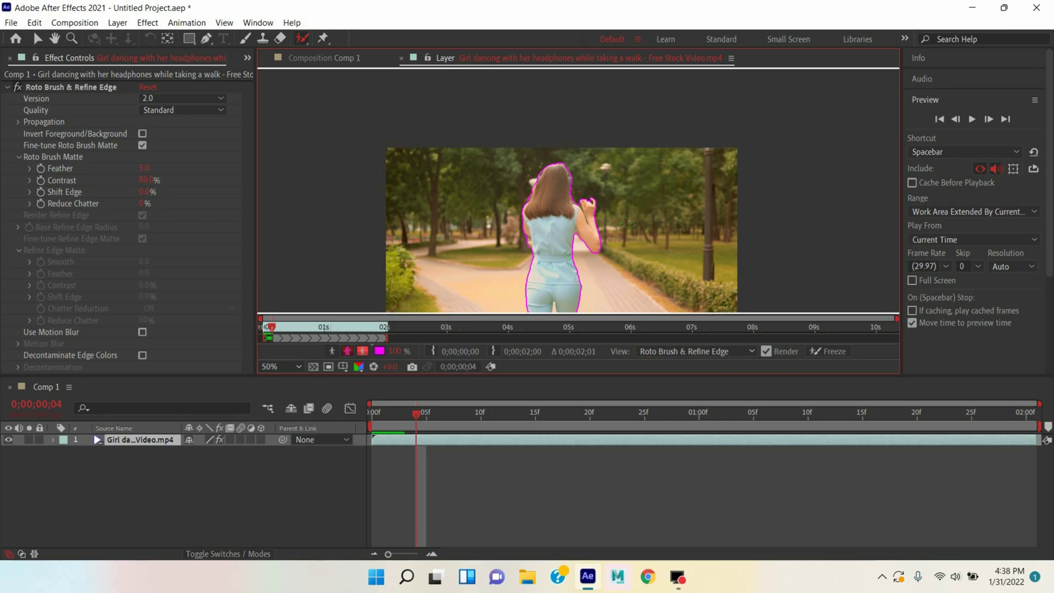
{"action": "key", "text": "Page_Down"}
{"action": "key", "text": "Page_Down"}
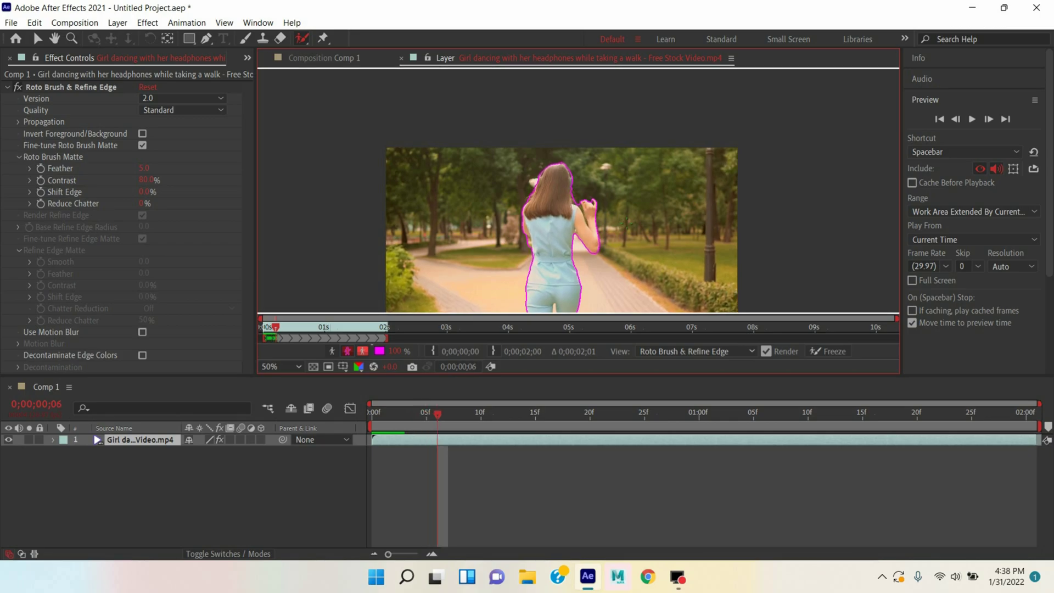
{"action": "key", "text": "slash"}
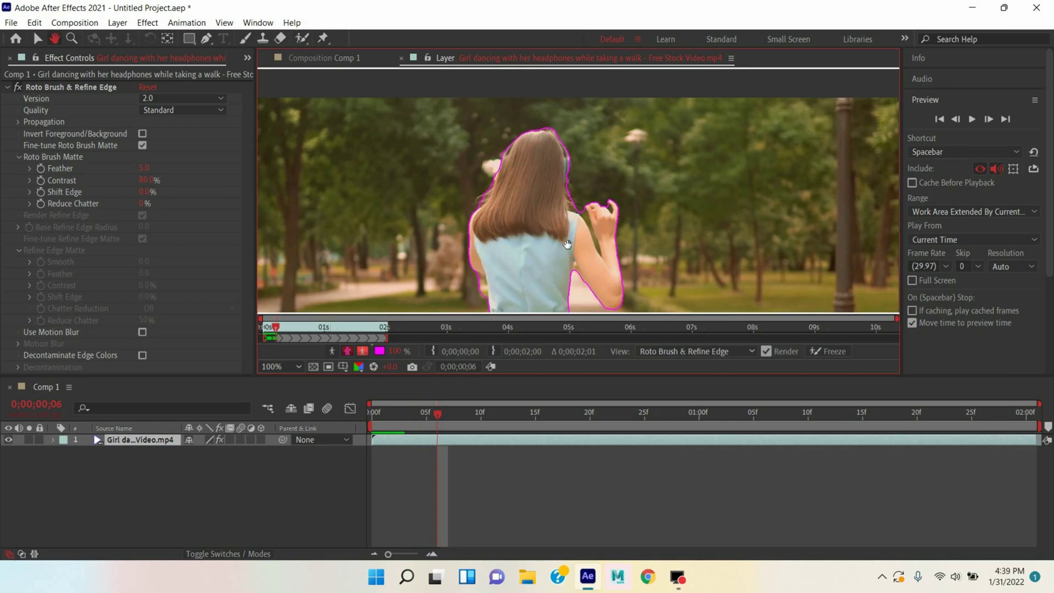
{"action": "left_click_drag", "start_coordinate": [549, 219], "coordinate": [598, 156]}
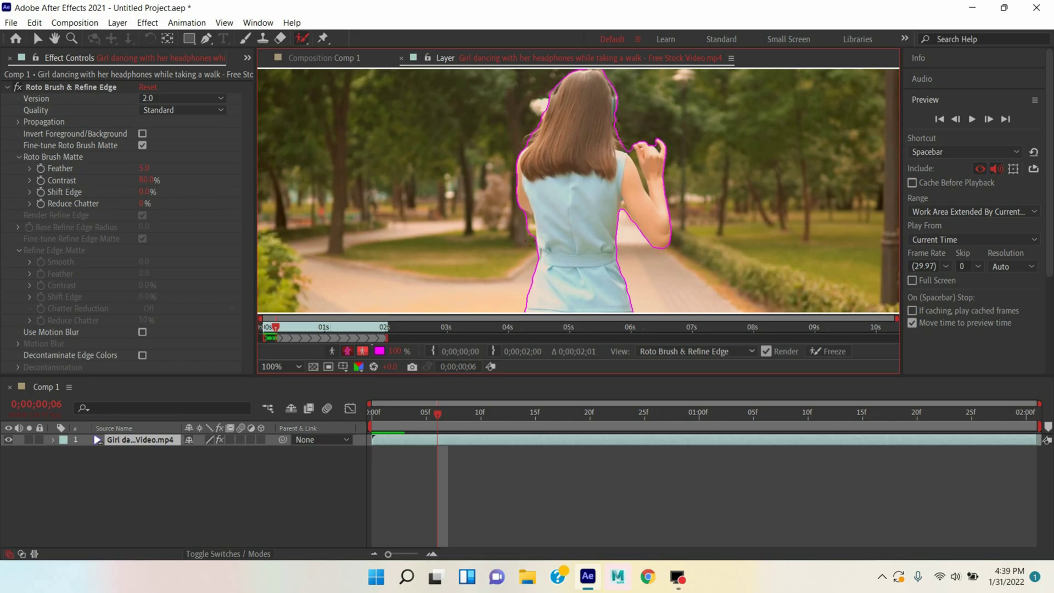
{"action": "key", "text": "period"}
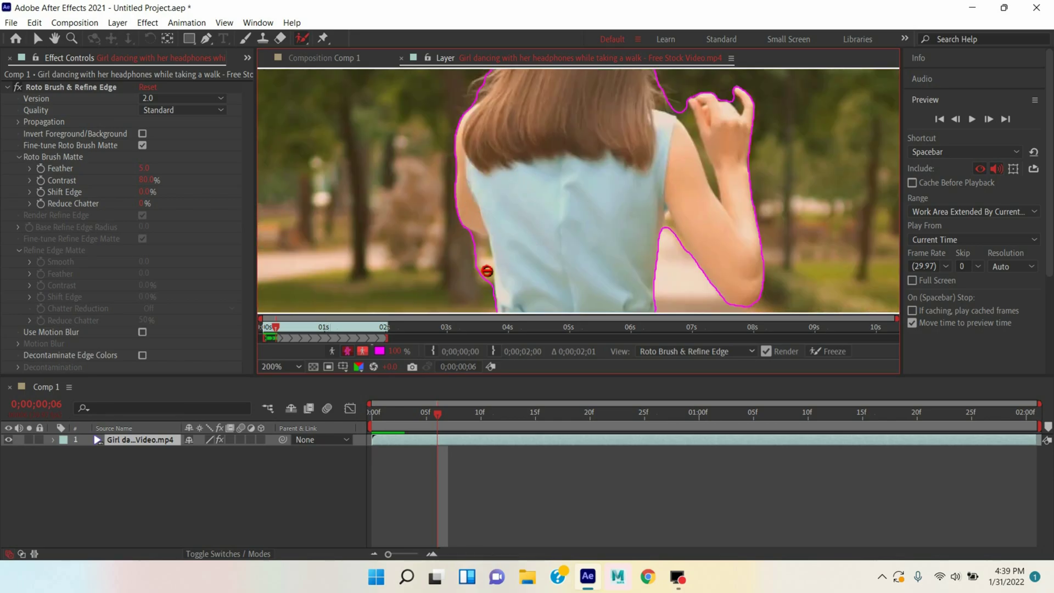
{"action": "left_click_drag", "start_coordinate": [486, 275], "coordinate": [489, 255]}
{"action": "left_click_drag", "start_coordinate": [477, 250], "coordinate": [471, 242]}
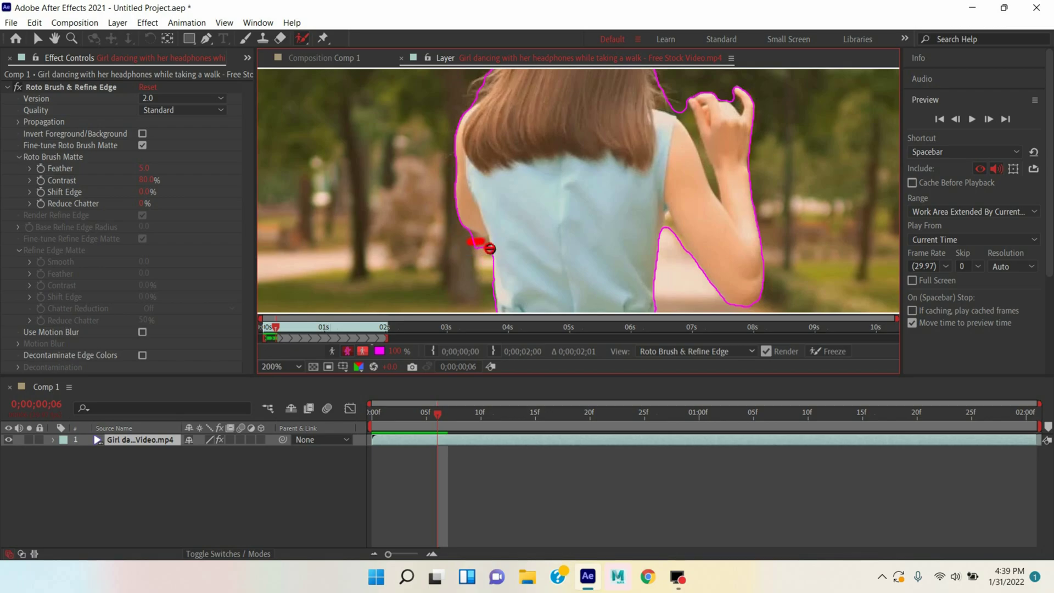
{"action": "key", "text": "comma"}
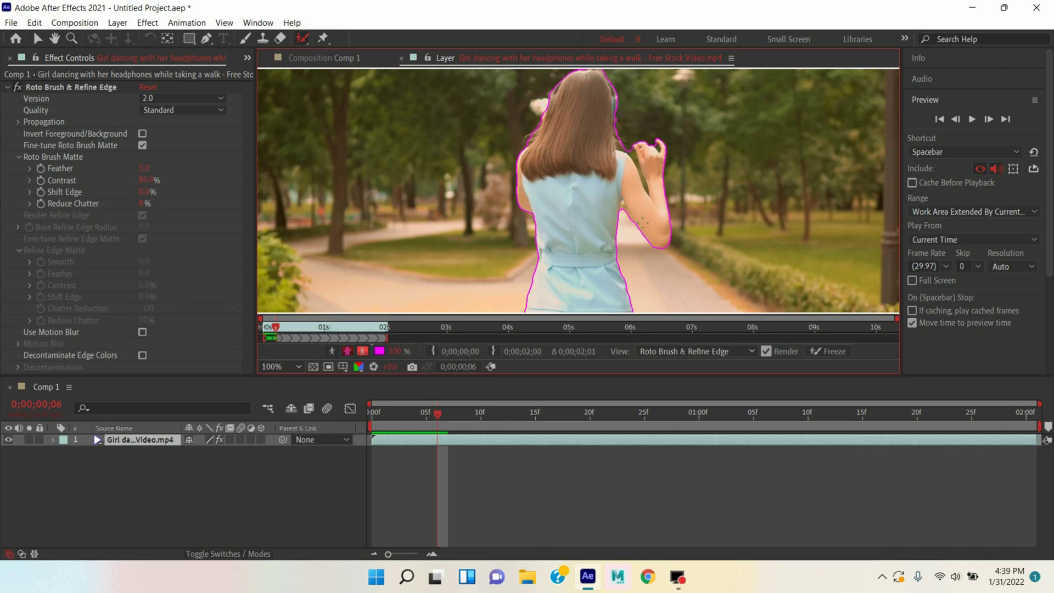
On the next frame, subtract background along her raised arm, shoulder and hand, then advance a frame.
{"action": "key", "text": "Page_Down"}
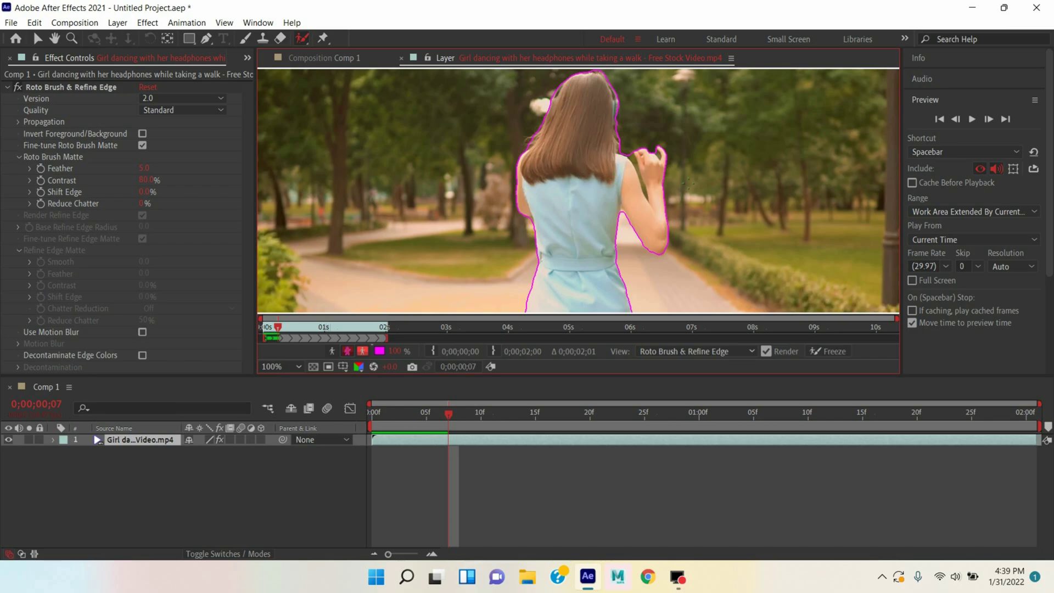
{"action": "scroll", "coordinate": [688, 181], "scroll_direction": "up", "scroll_amount": 1}
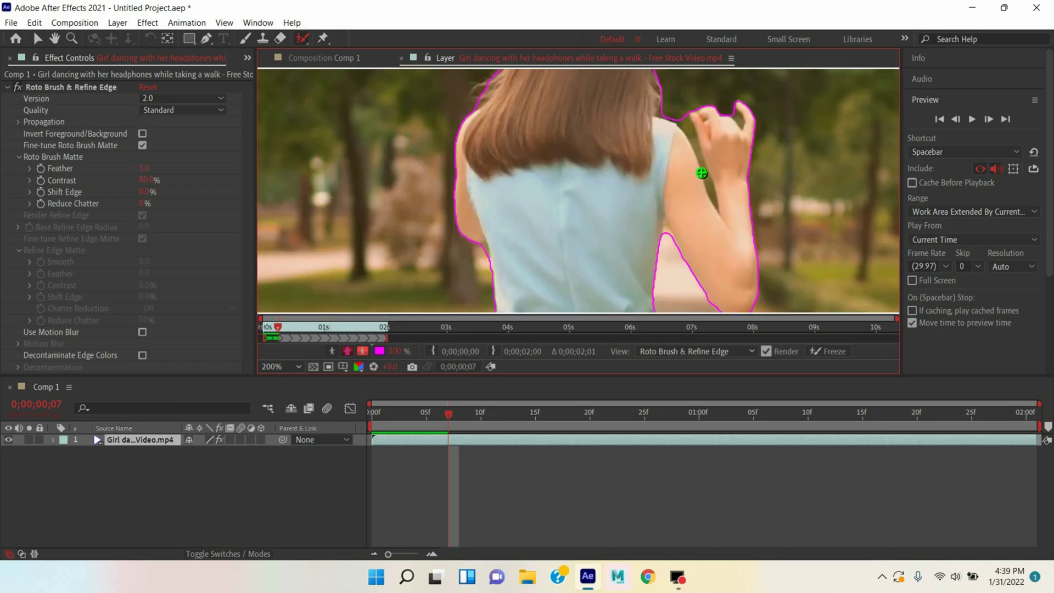
{"action": "left_click_drag", "start_coordinate": [701, 172], "coordinate": [631, 260]}
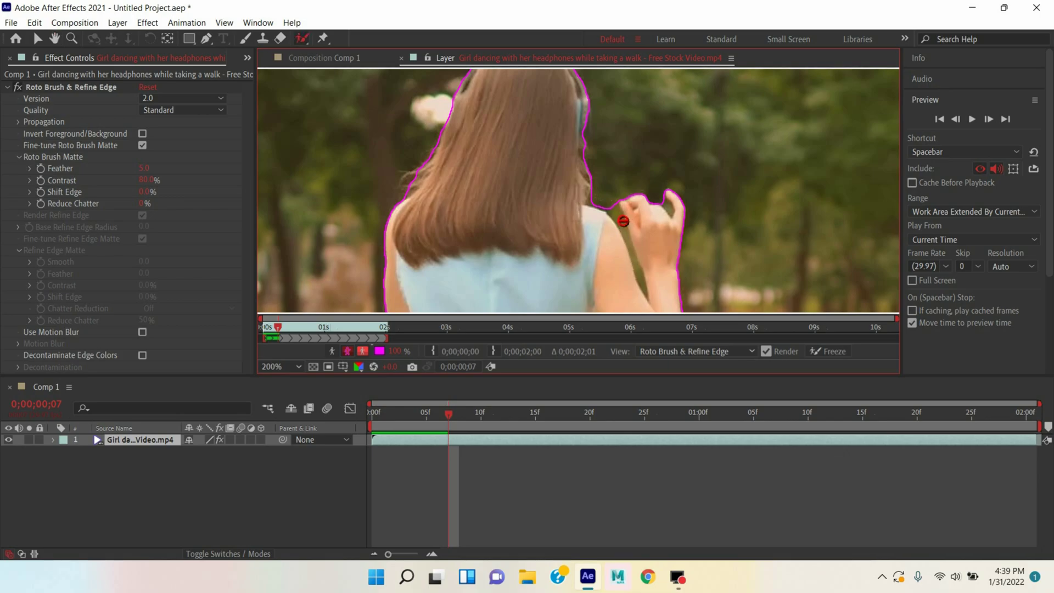
{"action": "left_click_drag", "start_coordinate": [613, 210], "coordinate": [646, 283]}
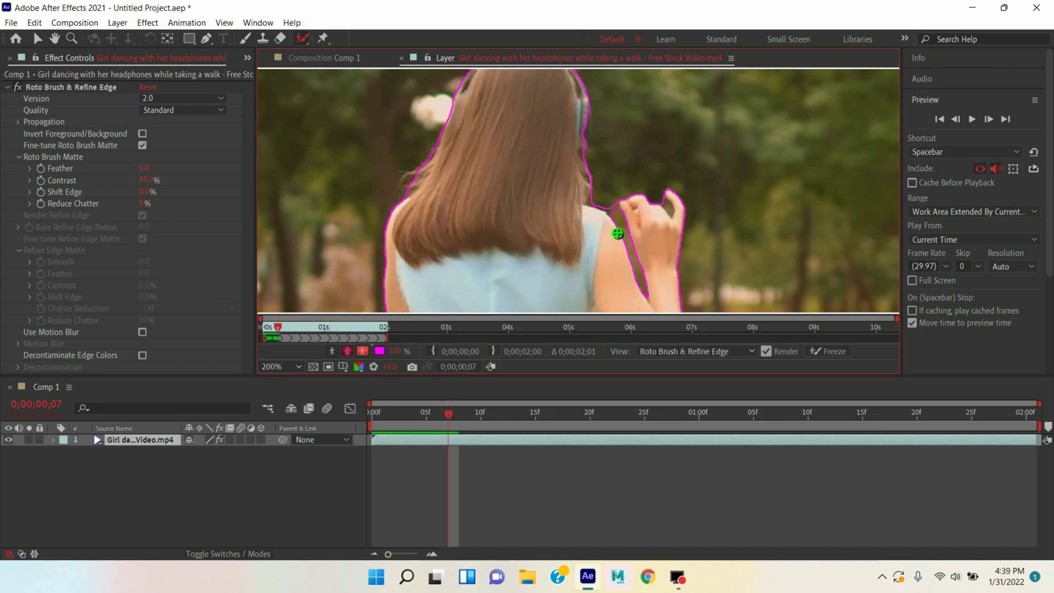
{"action": "left_click_drag", "start_coordinate": [620, 213], "coordinate": [615, 208]}
{"action": "scroll", "coordinate": [695, 192], "scroll_direction": "down", "scroll_amount": 4}
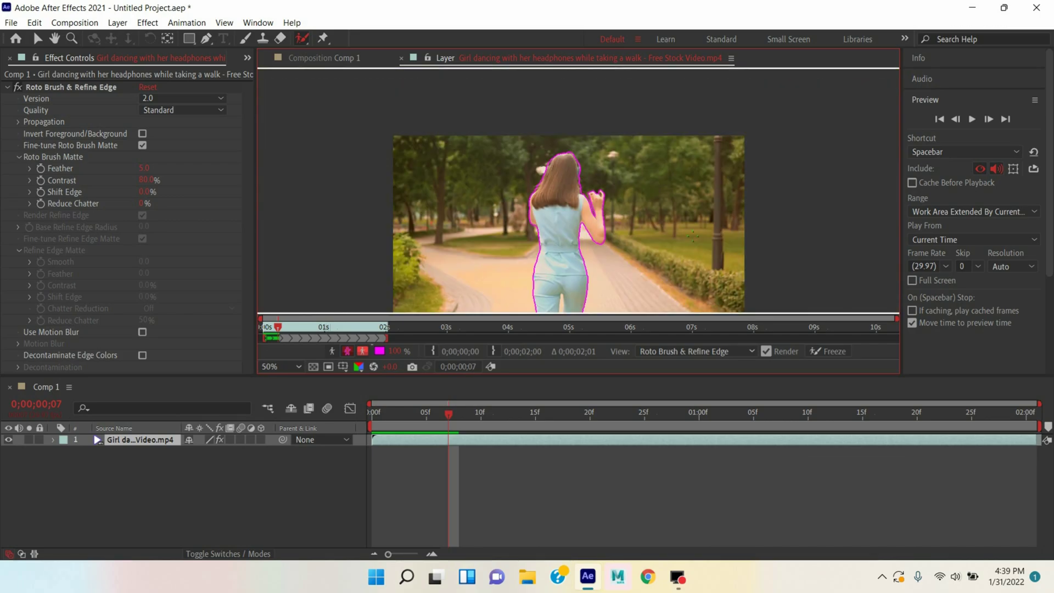
{"action": "key", "text": "Page_Down"}
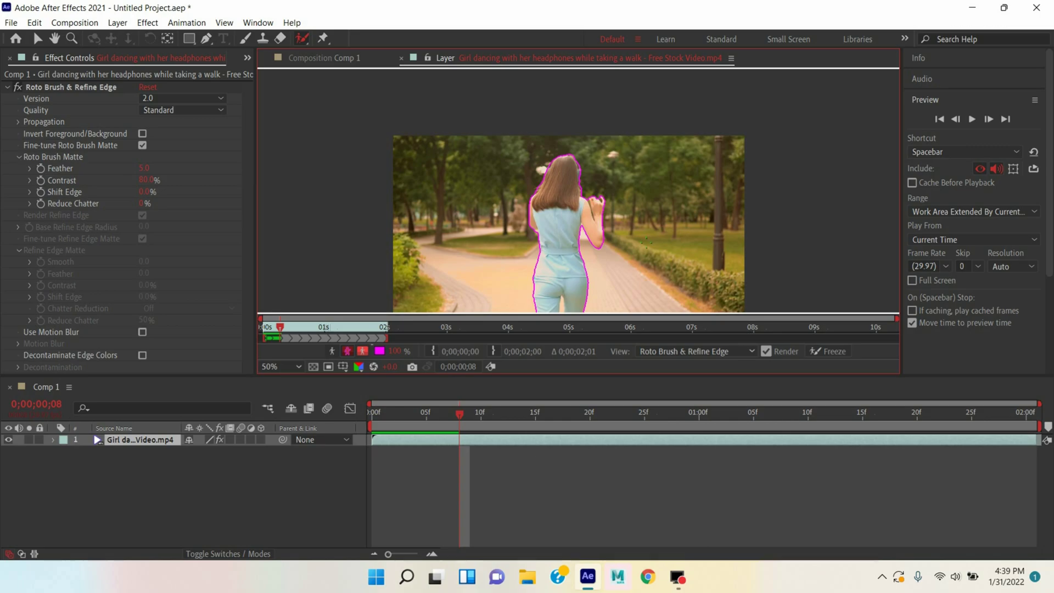
Propagate and play back the girl's matte, then view her cut out on black in Comp 1.
{"action": "key", "text": "space"}
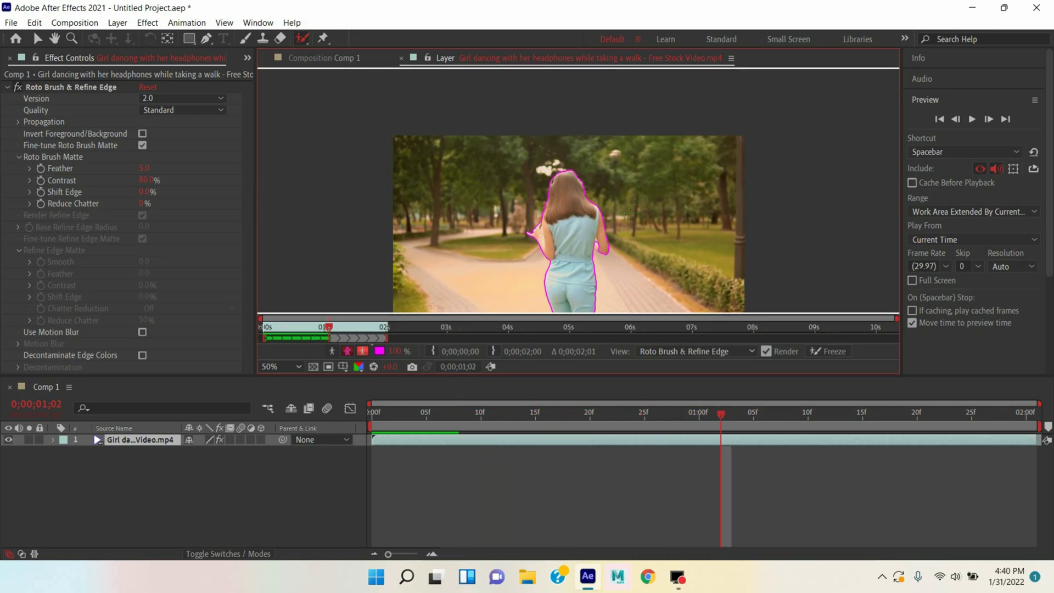
{"action": "key", "text": "period"}
{"action": "key", "text": "period"}
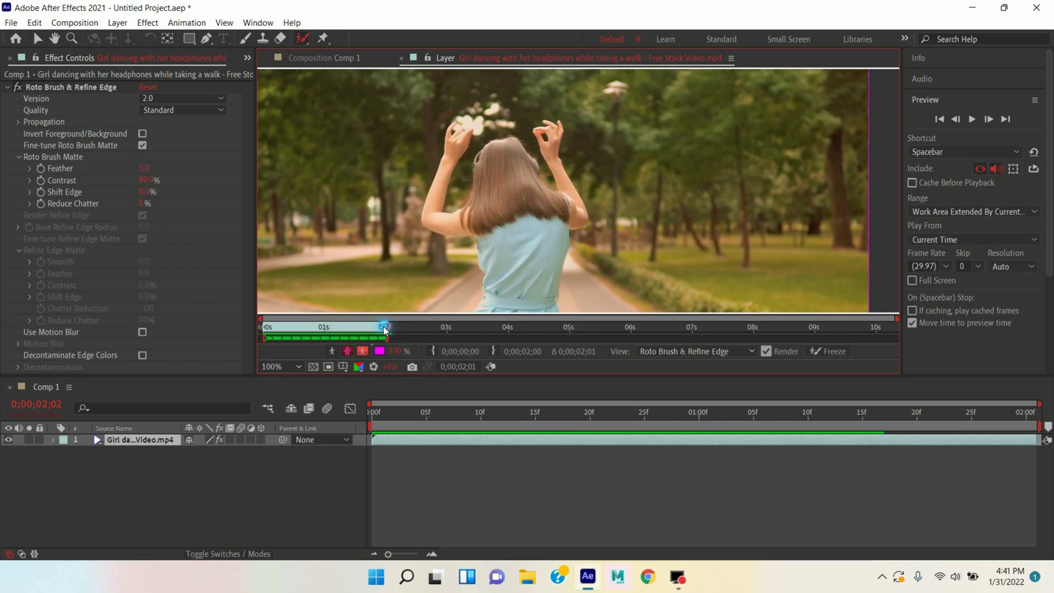
{"action": "mouse_move", "coordinate": [389, 328]}
{"action": "left_mouse_down"}
{"action": "mouse_move", "coordinate": [319, 329]}
{"action": "mouse_move", "coordinate": [258, 350]}
{"action": "mouse_move", "coordinate": [260, 340]}
{"action": "left_mouse_up"}
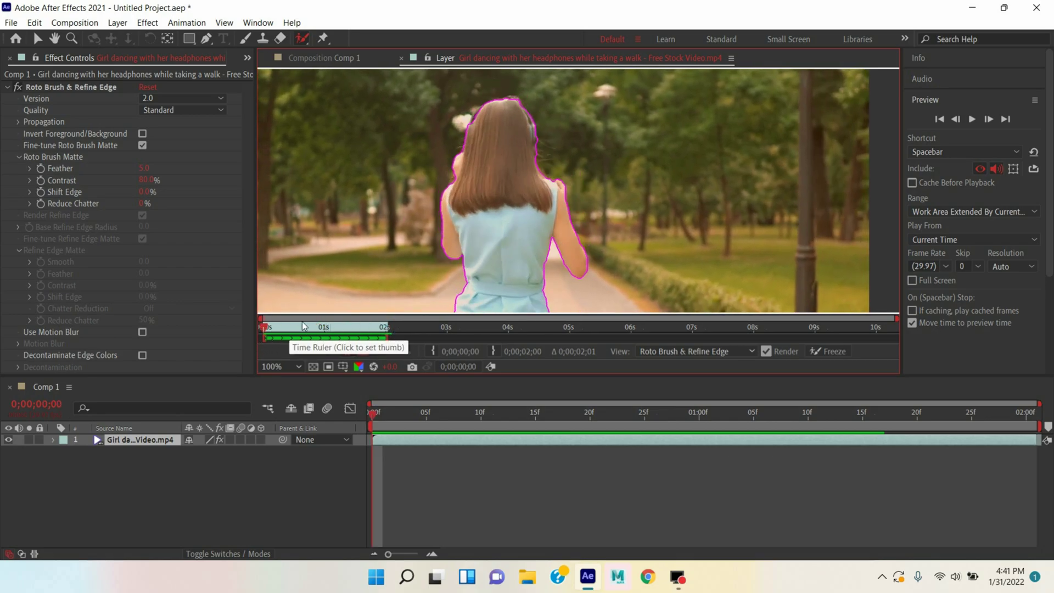
{"action": "left_click", "coordinate": [972, 120]}
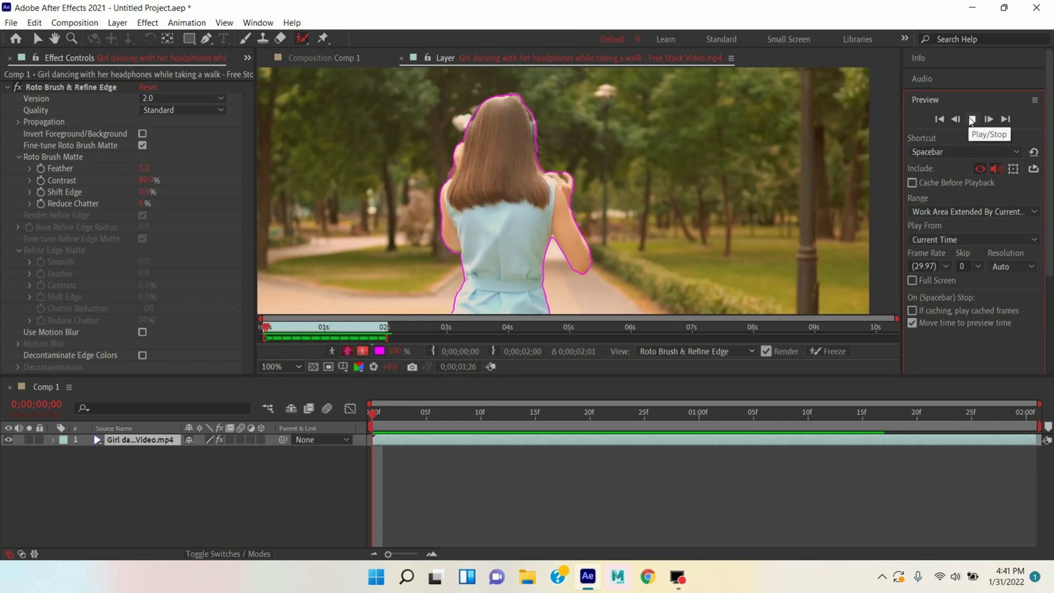
{"action": "left_click", "coordinate": [972, 119]}
{"action": "key", "text": "comma"}
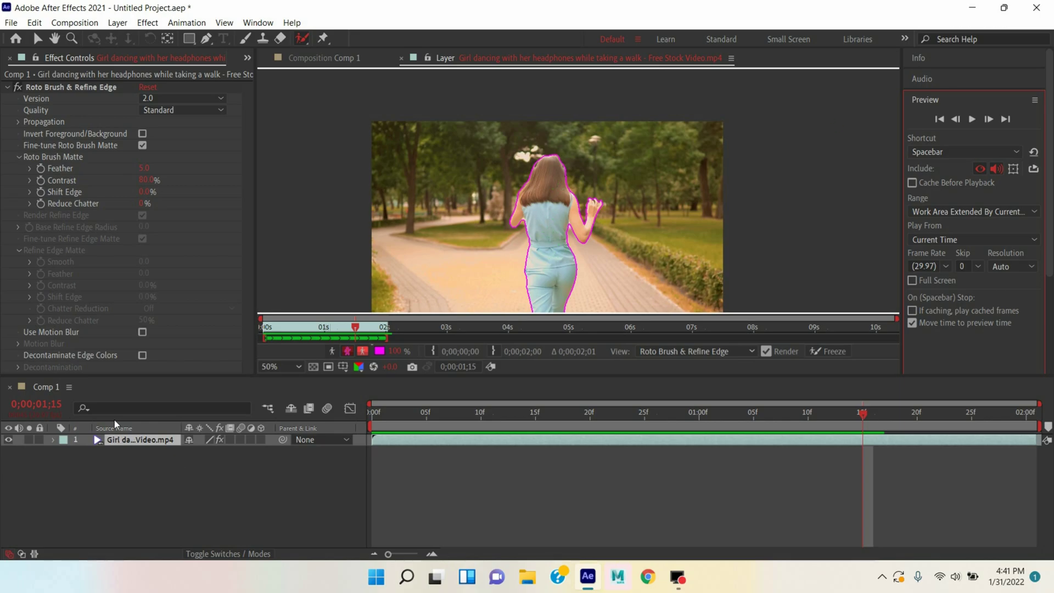
{"action": "left_click", "coordinate": [319, 60]}
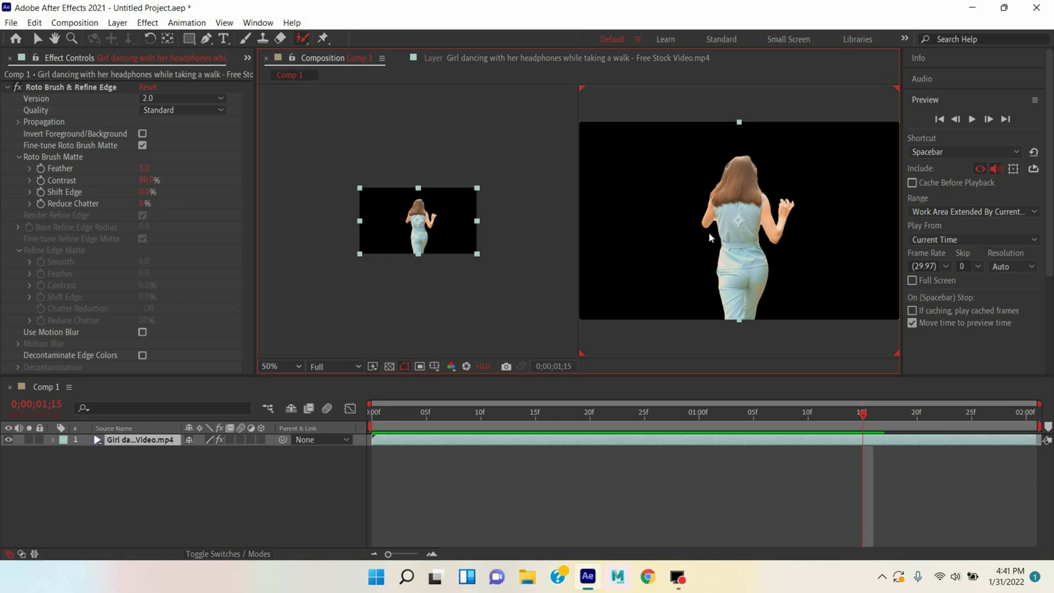
Import the 1920×1080 beach image wp3176613.jpg from the Desktop into the Project panel.
{"action": "key", "text": "F3"}
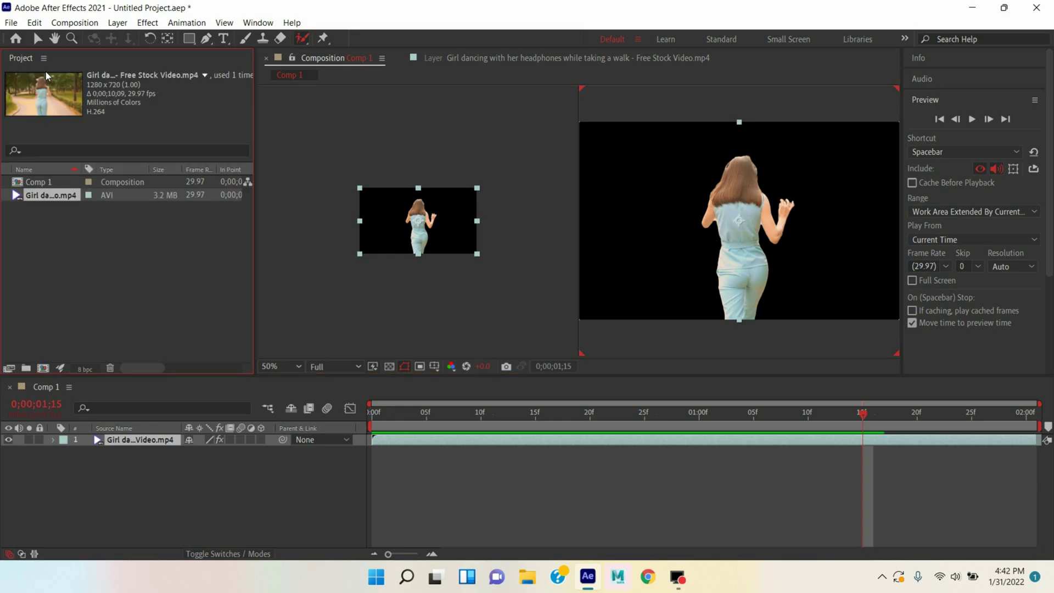
{"action": "double_click", "coordinate": [107, 252]}
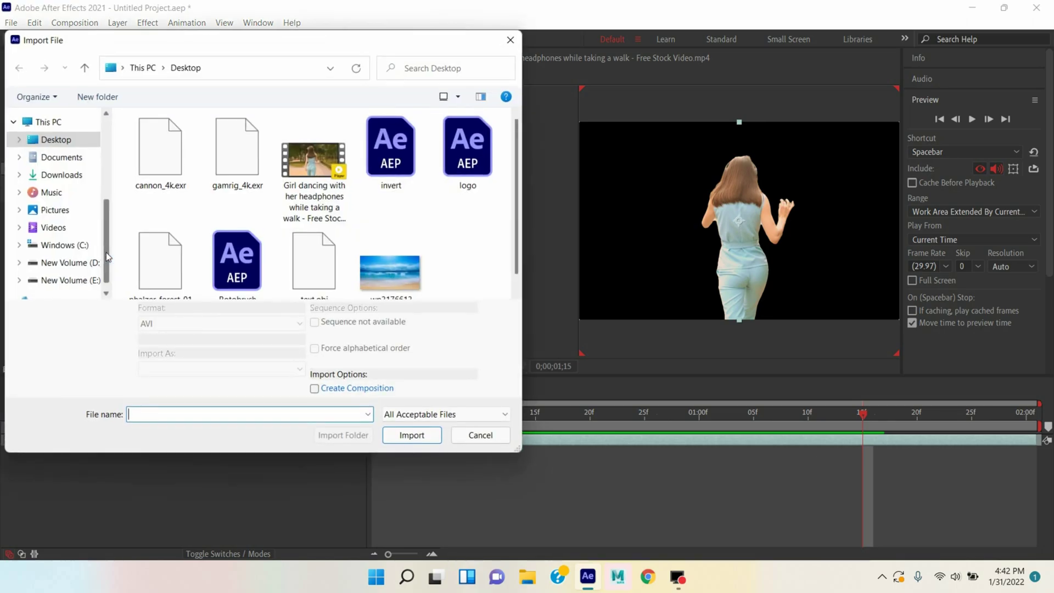
{"action": "left_click", "coordinate": [386, 267]}
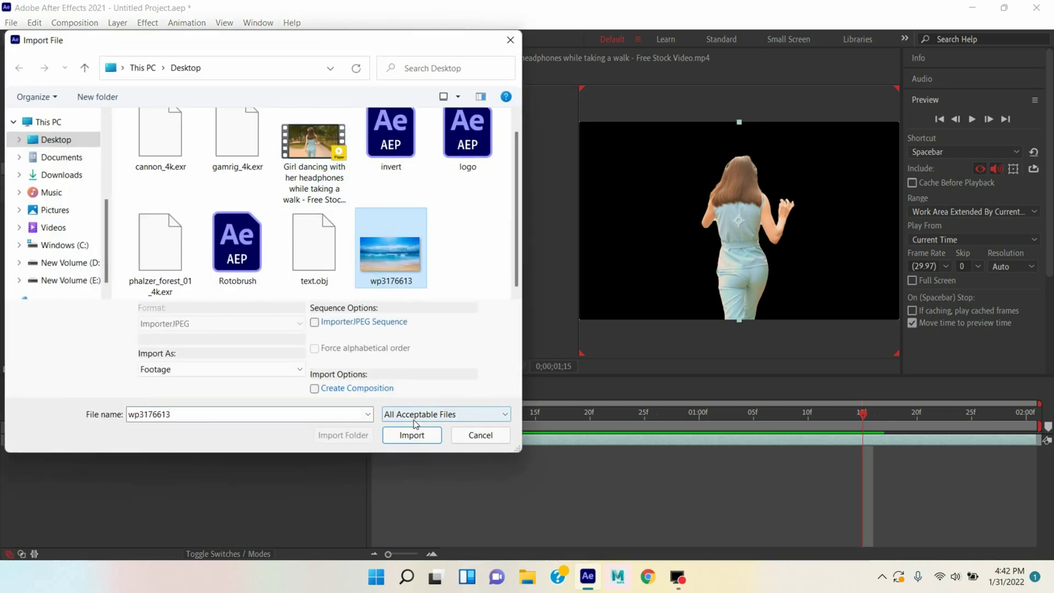
{"action": "left_click", "coordinate": [407, 436]}
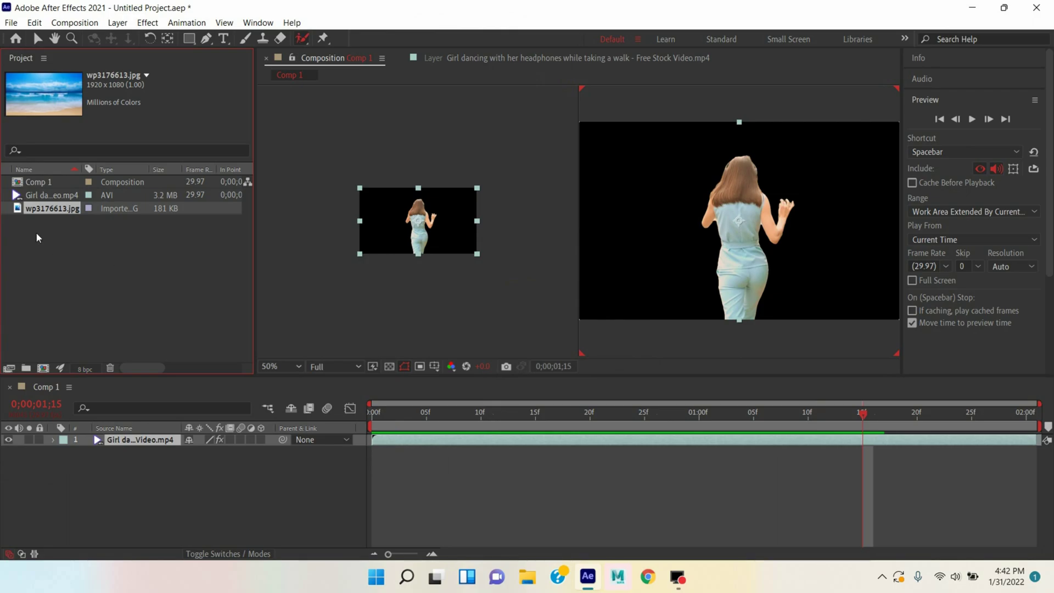
Put wp3176613.jpg beneath the girl clip in Comp 1, preview, and select it.
{"action": "left_click_drag", "start_coordinate": [41, 206], "coordinate": [114, 458]}
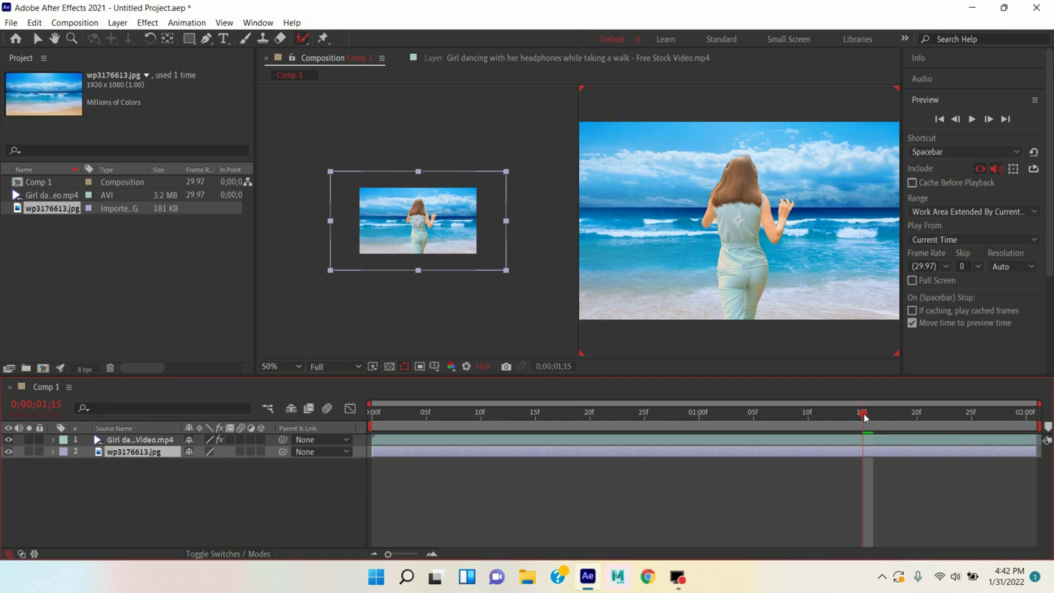
{"action": "left_click", "coordinate": [972, 119]}
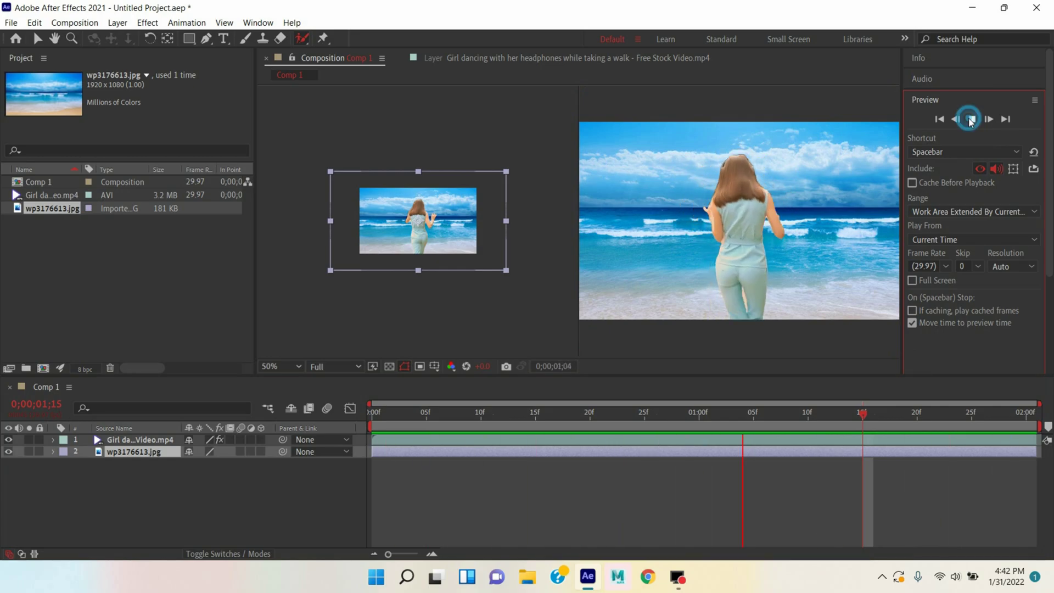
{"action": "left_click", "coordinate": [972, 120]}
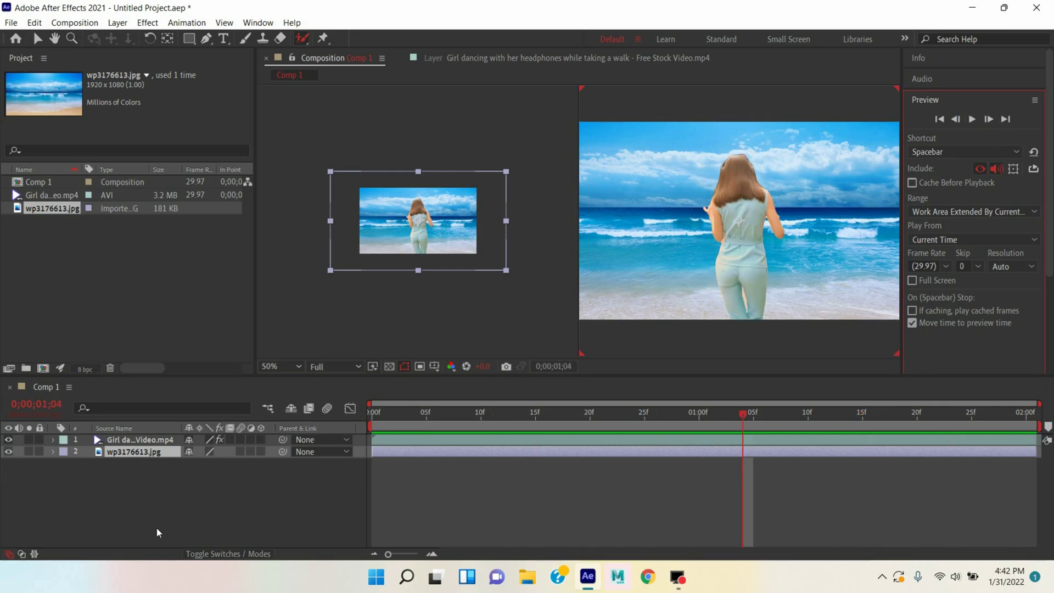
{"action": "left_click", "coordinate": [130, 452]}
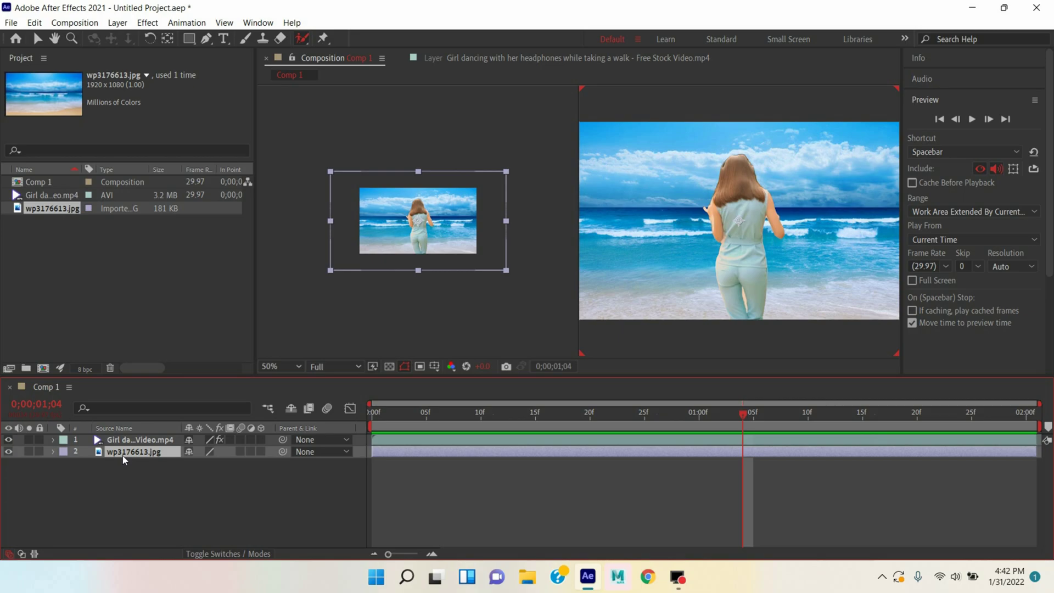
Keyframe the beach layer's Scale at 100% at 0 and 220% at 0;00;02;00, then play.
{"action": "key", "text": "s"}
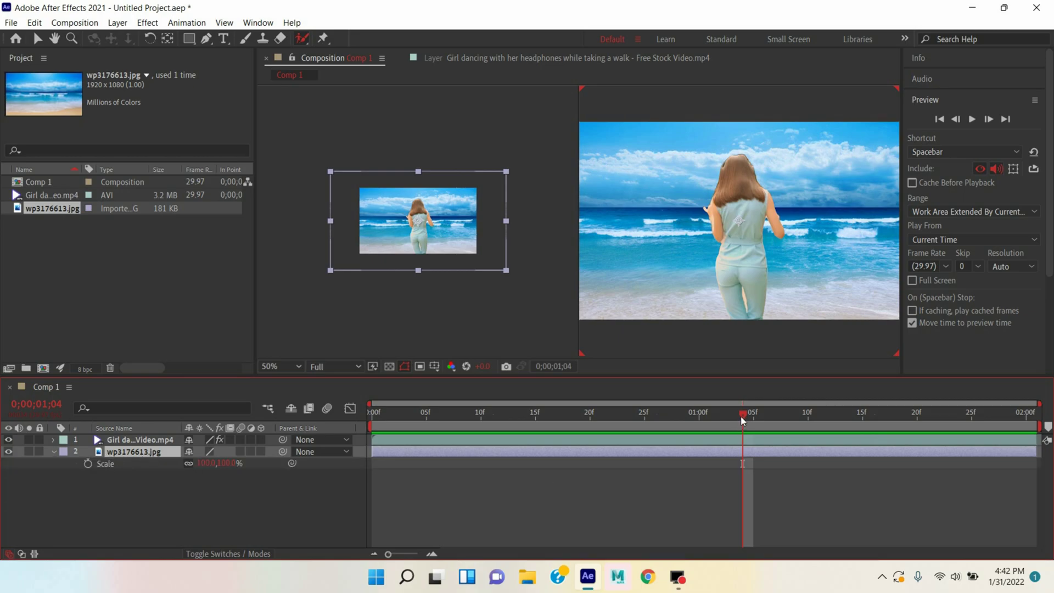
{"action": "left_click_drag", "start_coordinate": [741, 418], "coordinate": [354, 491]}
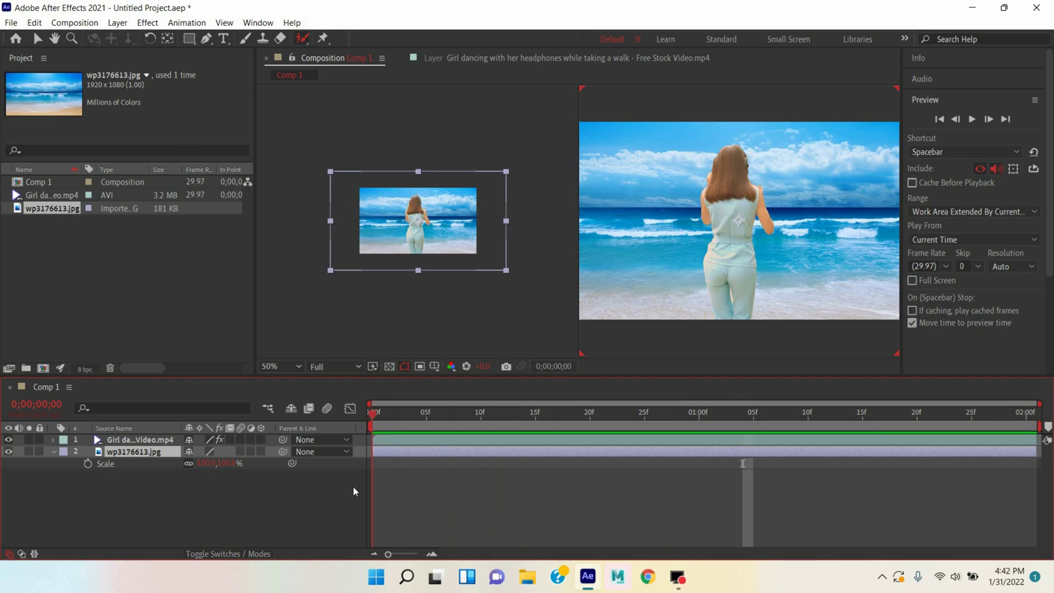
{"action": "left_click", "coordinate": [87, 464]}
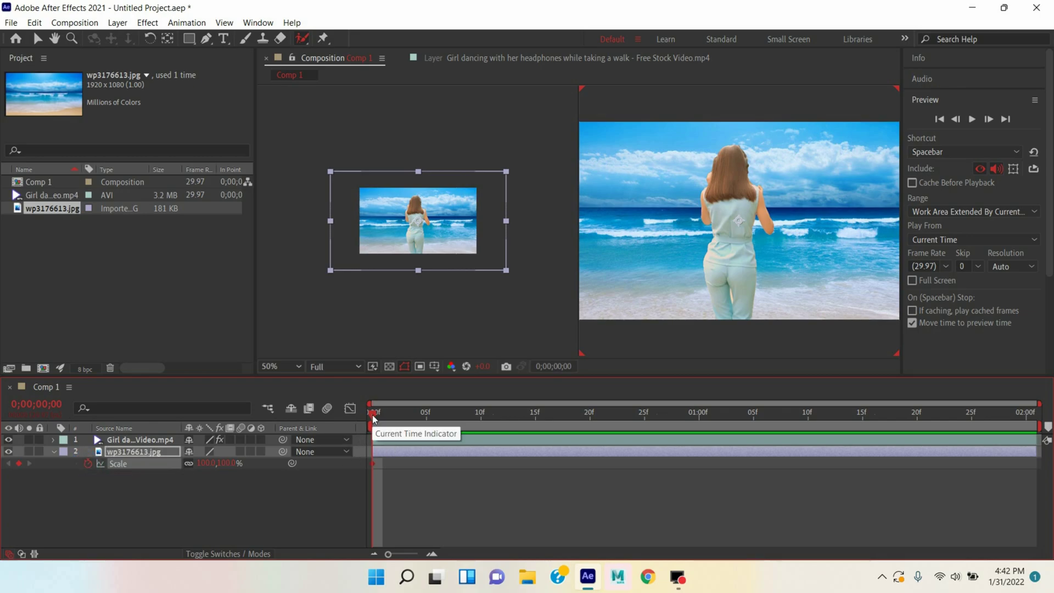
{"action": "left_click_drag", "start_coordinate": [374, 418], "coordinate": [1035, 456]}
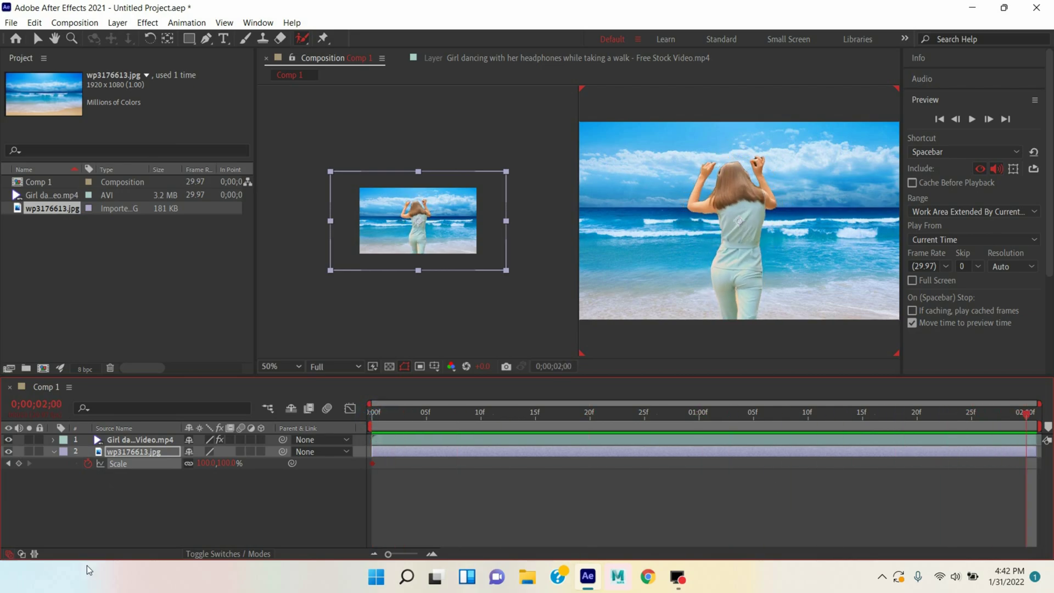
{"action": "left_click_drag", "start_coordinate": [208, 463], "coordinate": [309, 479]}
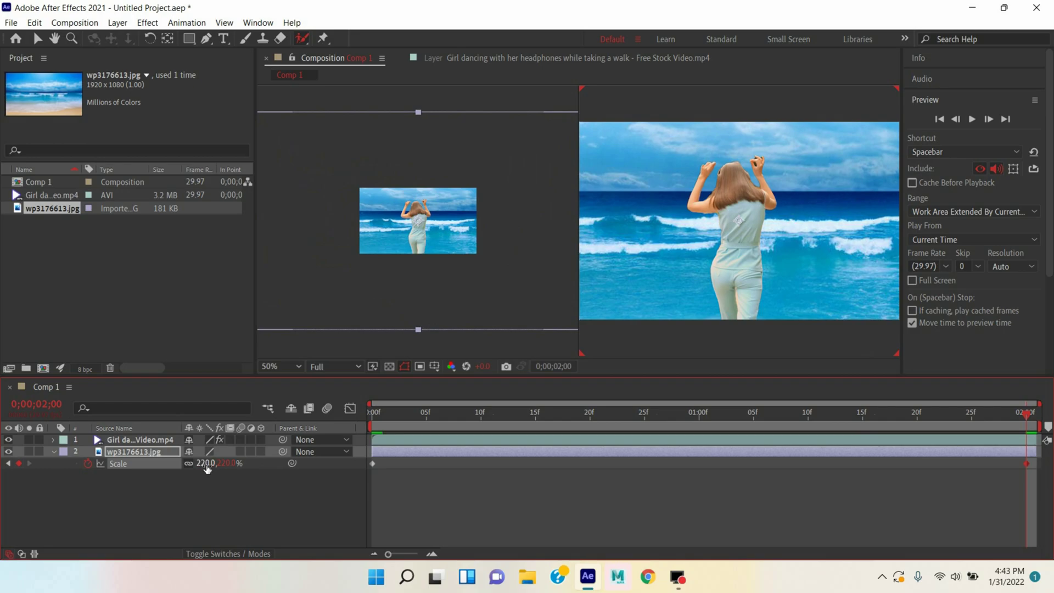
{"action": "left_click", "coordinate": [972, 120]}
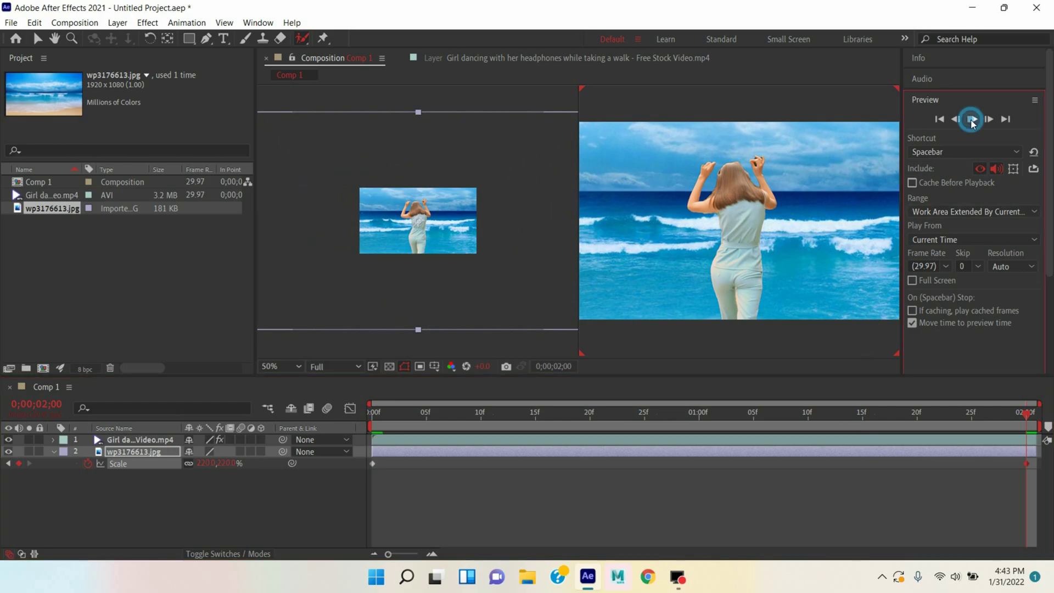